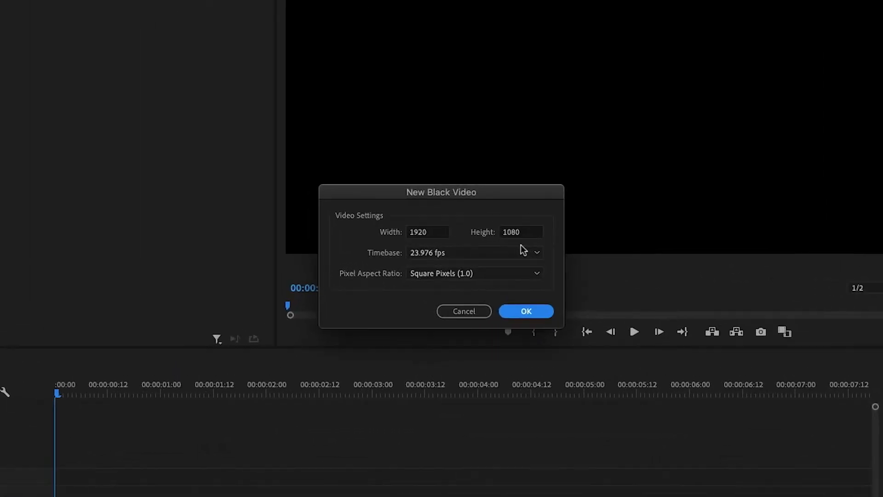
# - Create a 1920 × 1080 black video at 23.976 fps and place it at the start of track V1
pyautogui.click(532, 312)
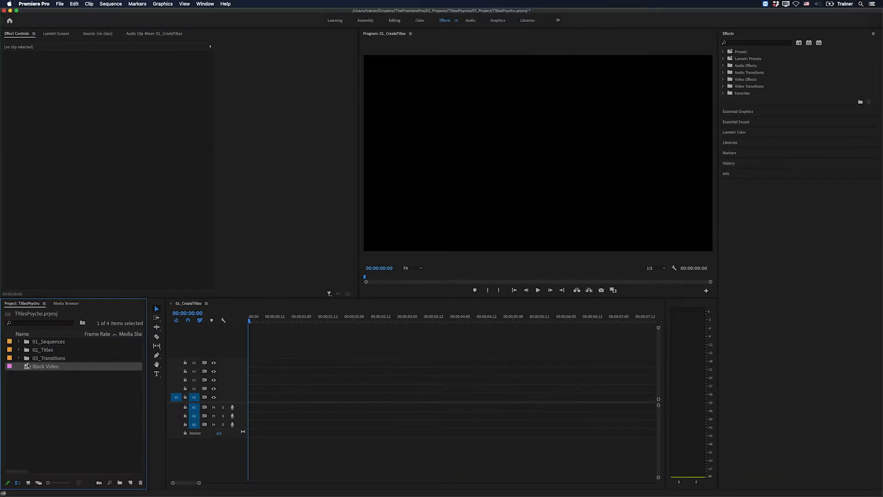
pyautogui.moveTo(28, 366); pyautogui.dragTo(250, 399)
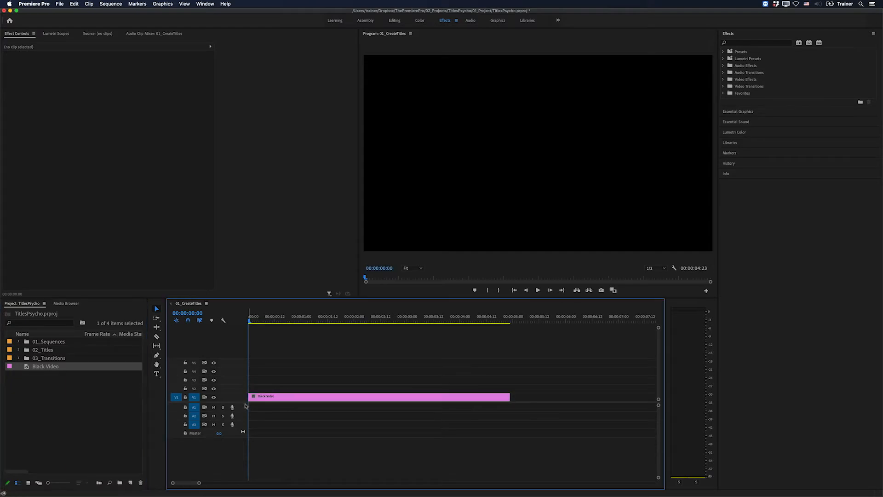
# - Rename the black video clip on track V1 as Horz_Lines
pyautogui.click(307, 398)
pyautogui.rightClick(306, 398)
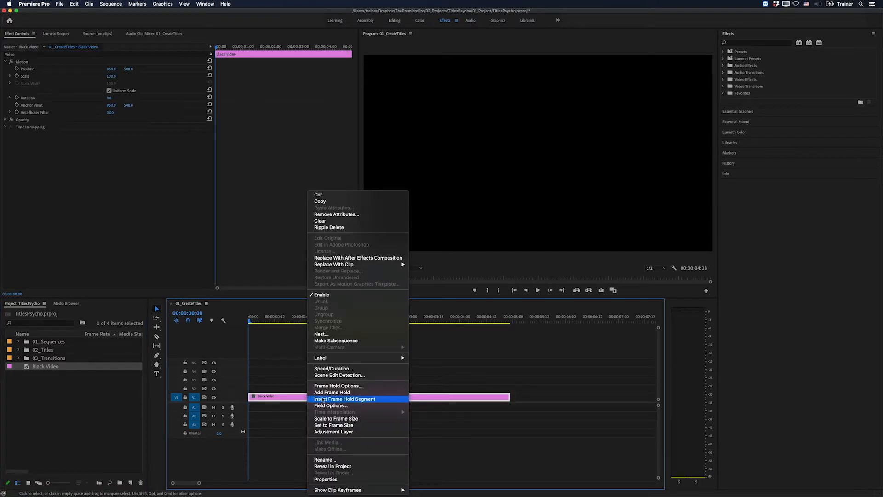
pyautogui.click(324, 459)
pyautogui.write('Horz')
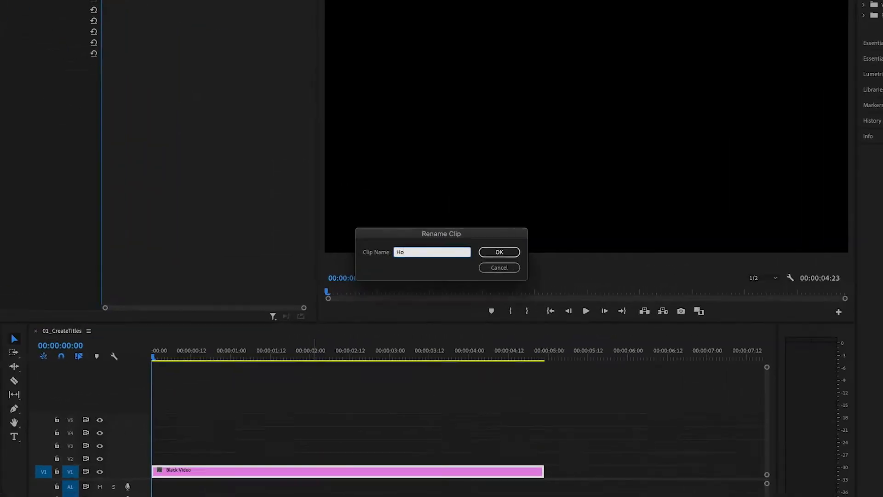
pyautogui.write('_Lines')
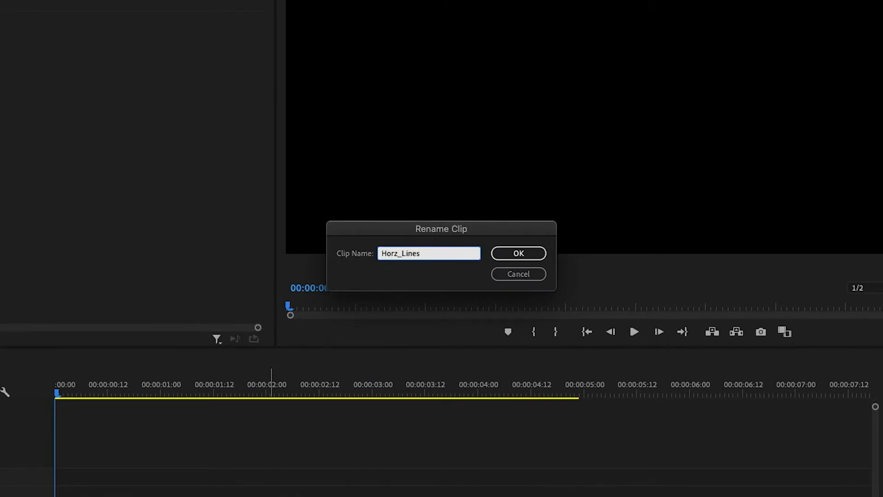
pyautogui.click(518, 253)
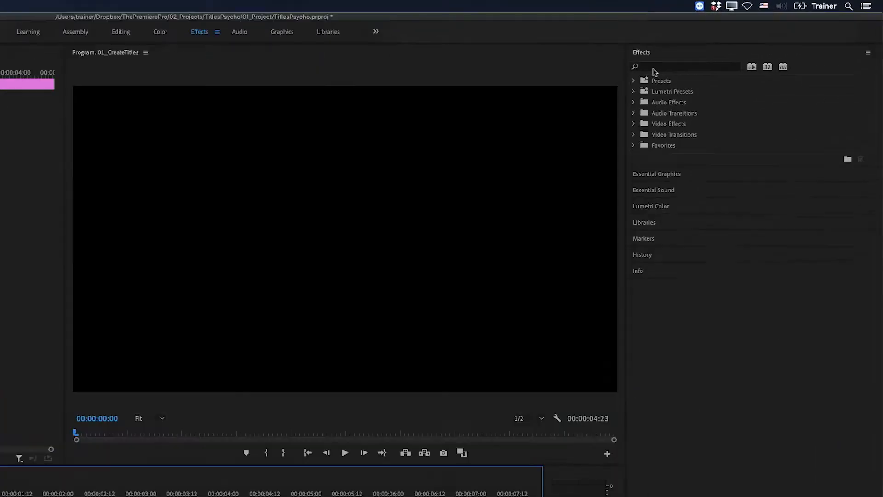
# - Find the Grid video effect and apply it to the Horz_Lines clip
pyautogui.click(653, 69)
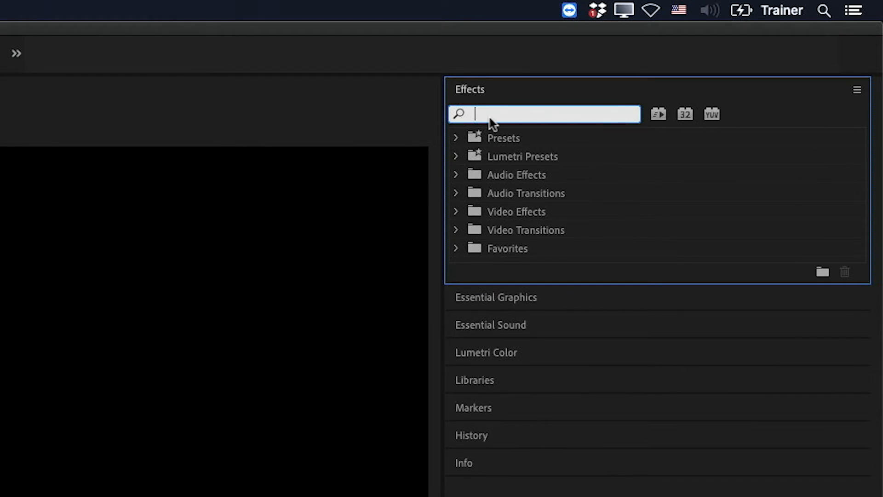
pyautogui.write('grid')
pyautogui.click(520, 246)
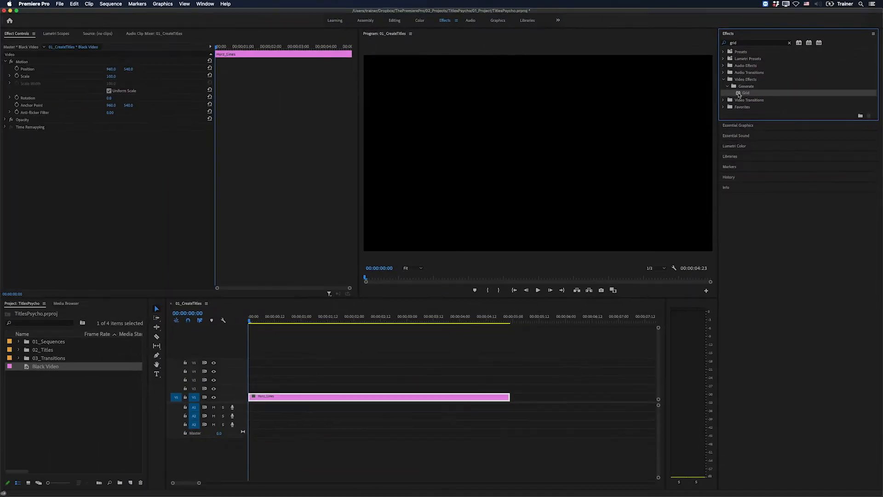
pyautogui.moveTo(739, 95); pyautogui.dragTo(323, 392)
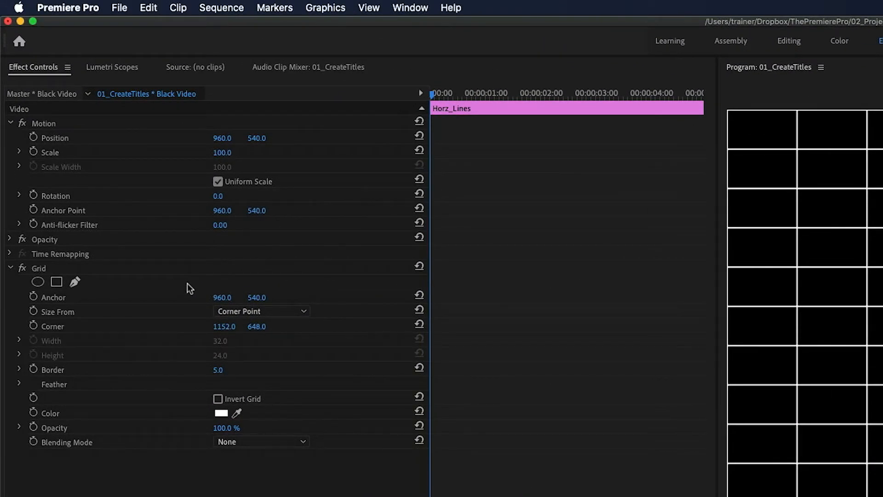
# - Size the Grid effect by Width & Height Sliders, with width 4000, height 72 and border 36
pyautogui.click(233, 310)
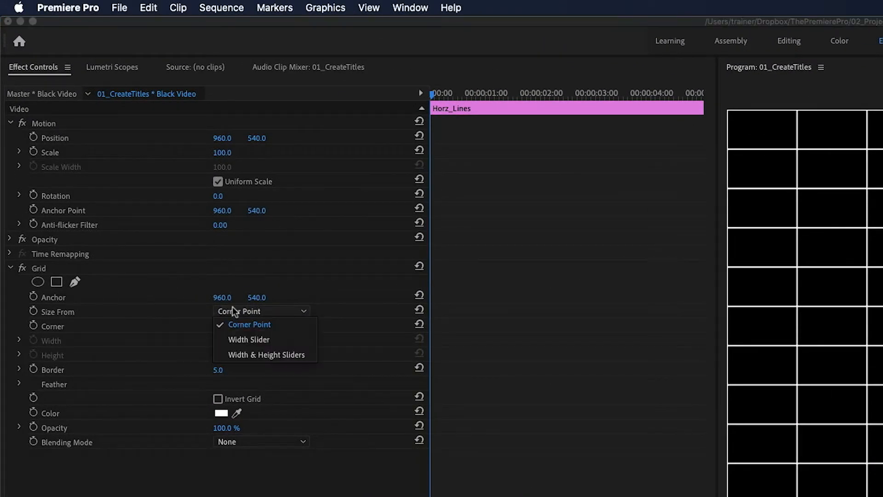
pyautogui.click(260, 355)
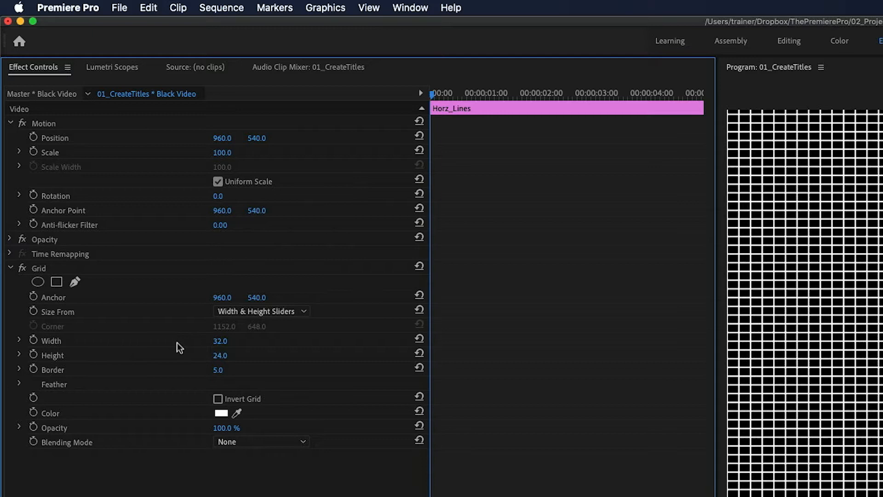
pyautogui.click(219, 340)
pyautogui.write('4000')
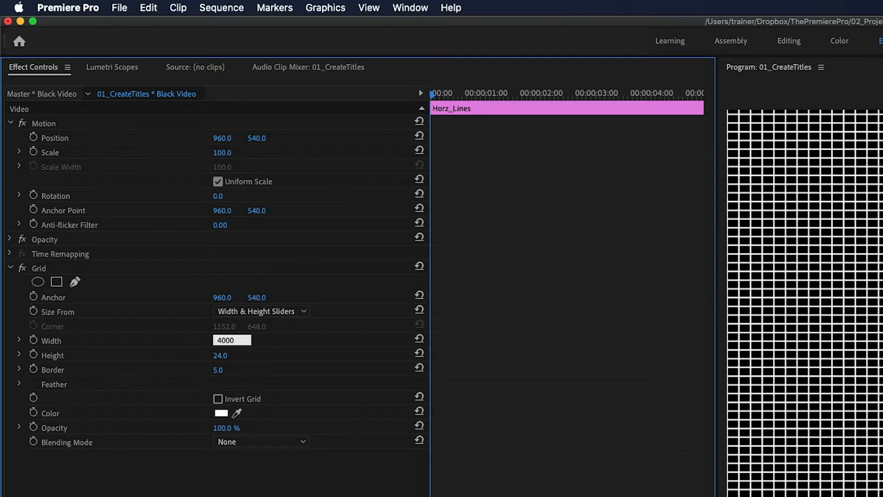
pyautogui.press('Tab')
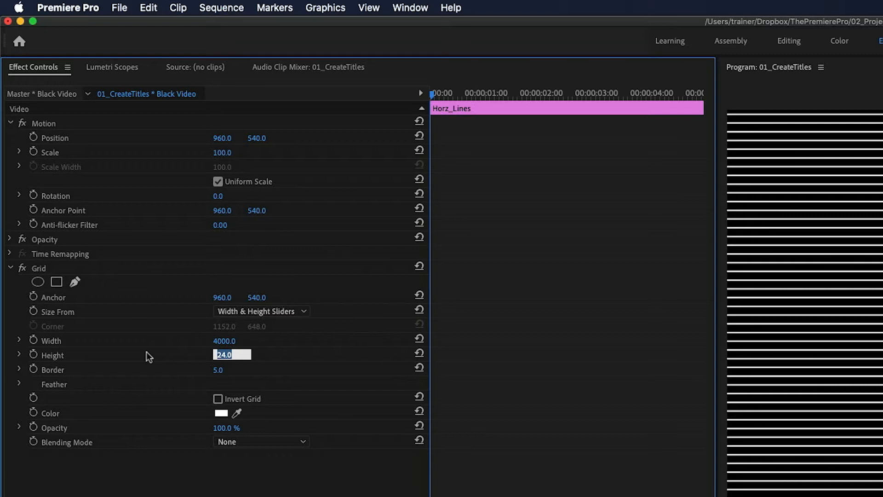
pyautogui.write('72')
pyautogui.press('Tab')
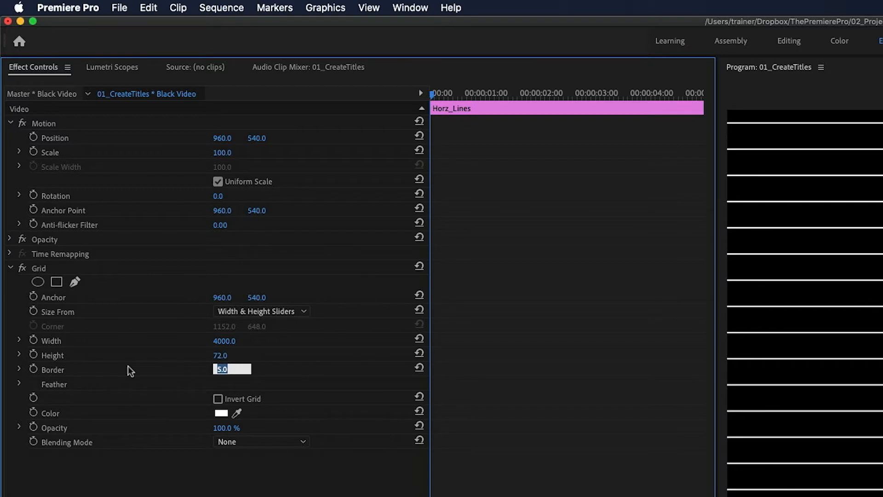
pyautogui.write('36')
pyautogui.press('Return')
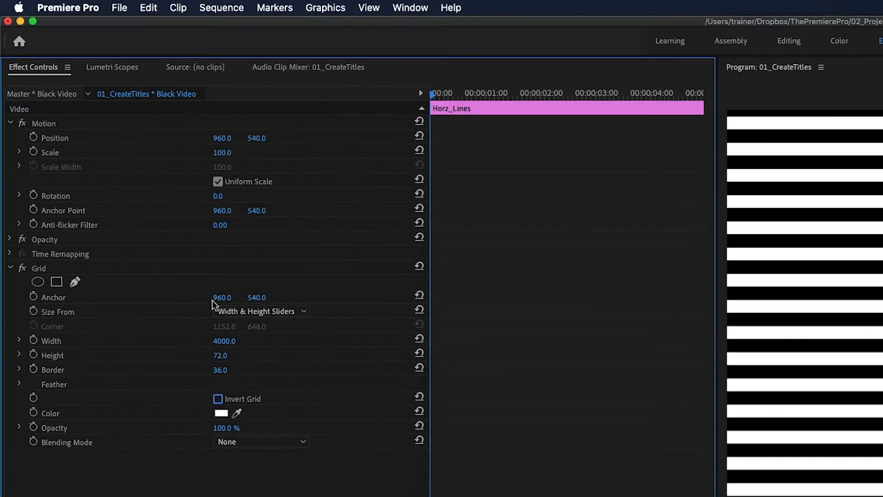
# - Shift the Grid effect's horizontal anchor to about -219
pyautogui.click(110, 149)
pyautogui.write('900')
pyautogui.press('Return')
pyautogui.moveTo(228, 297); pyautogui.dragTo(178, 297)
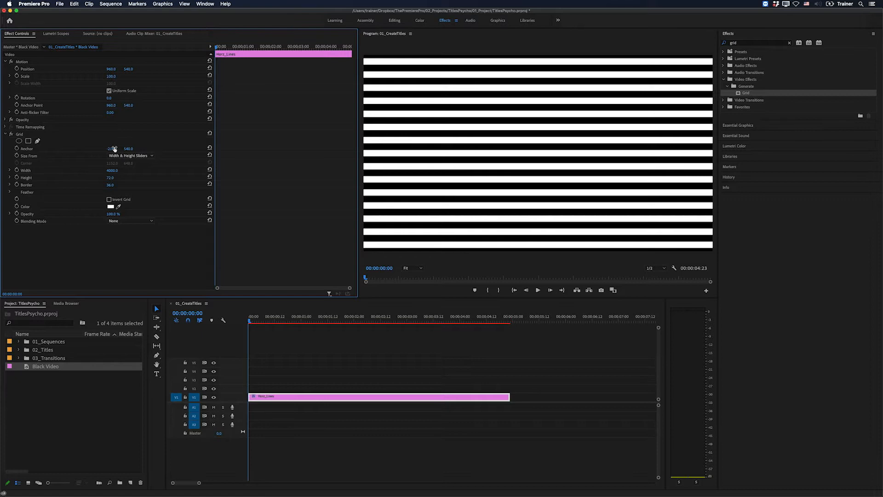
# - Change the grid color to a fully saturated red with 75% brightness
pyautogui.click(110, 207)
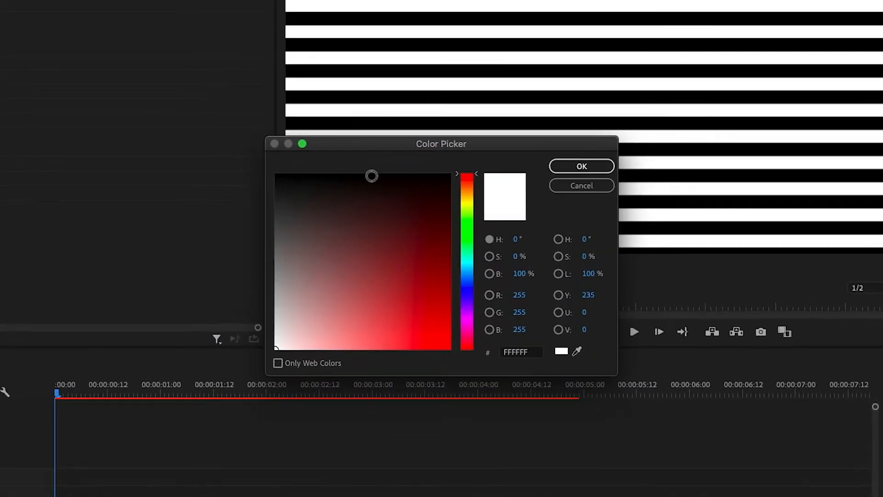
pyautogui.moveTo(406, 212); pyautogui.dragTo(445, 298)
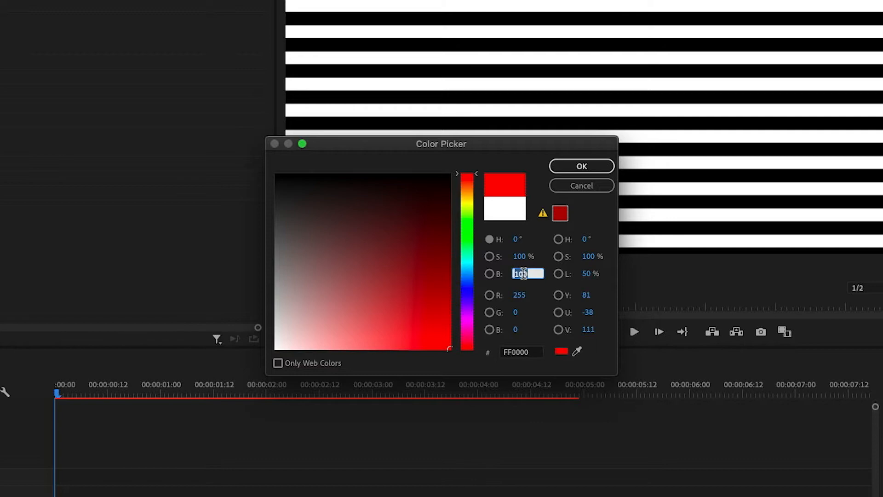
pyautogui.write('75')
pyautogui.click(606, 167)
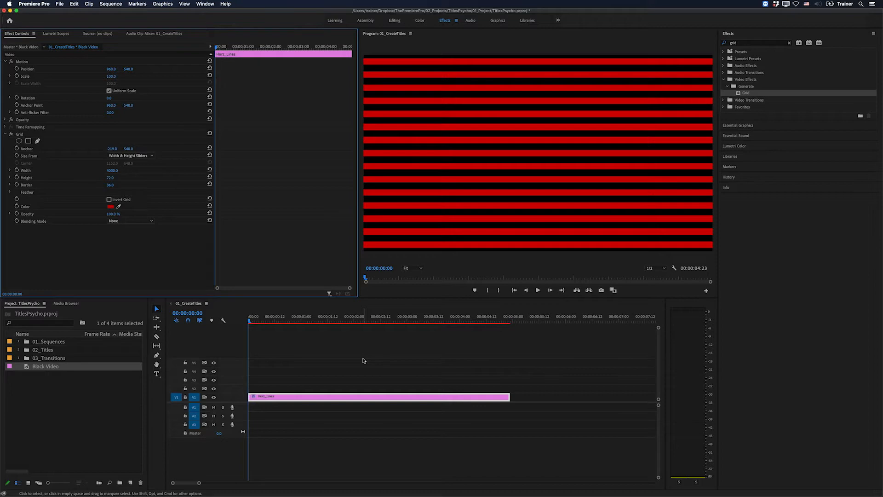
# - Set up a new sequence from the custom Standard HD preset, doubling its horizontal frame size to 3840
pyautogui.click(68, 427)
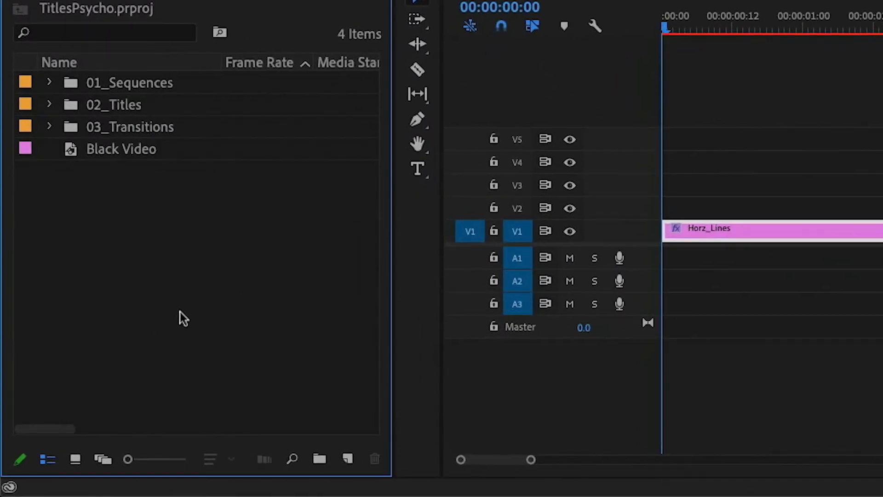
pyautogui.click(346, 461)
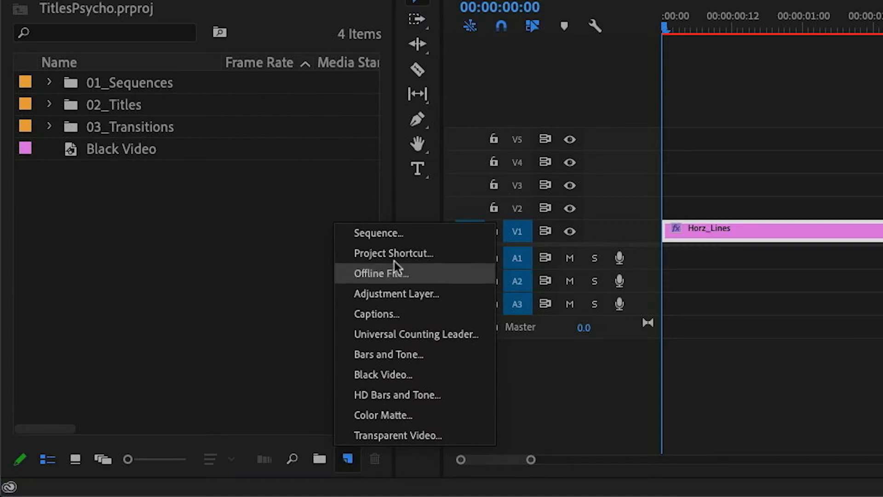
pyautogui.click(397, 234)
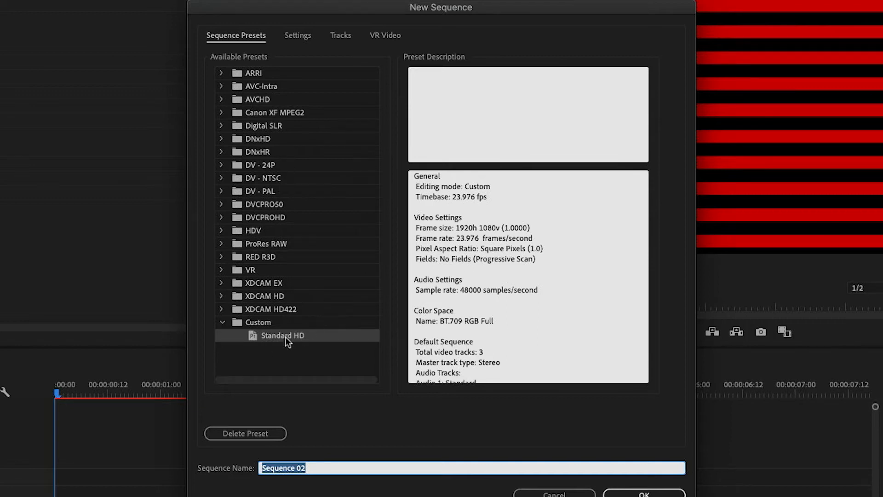
pyautogui.click(257, 336)
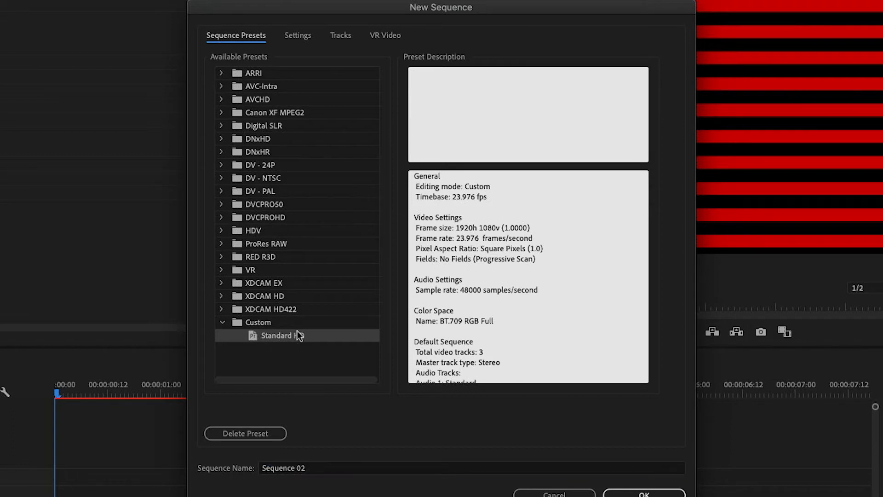
pyautogui.click(298, 35)
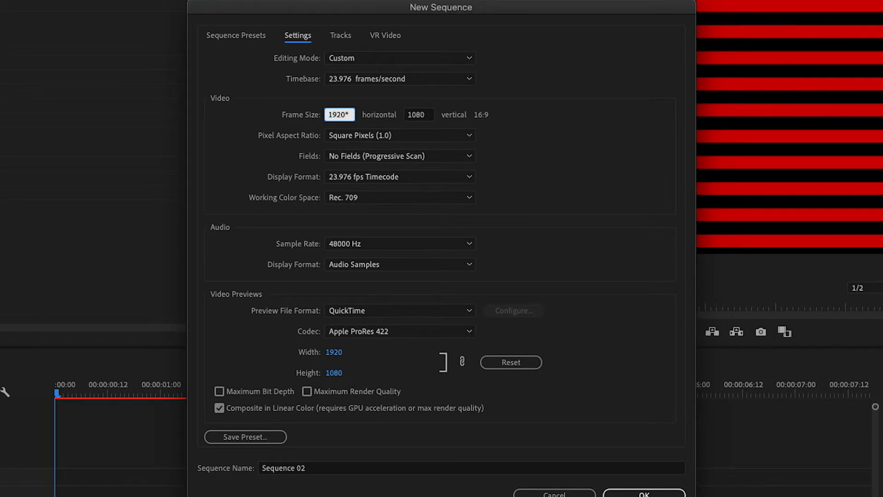
pyautogui.write('2')
pyautogui.press('Tab')
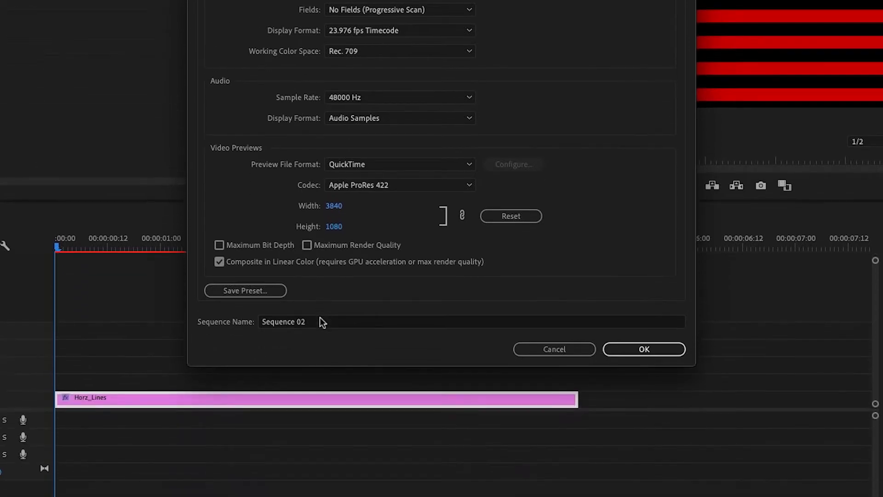
# - Name the new sequence Horz_WipeOn and create it
pyautogui.doubleClick(320, 468)
pyautogui.tripleClick(321, 317)
pyautogui.write('Horz_Wi')
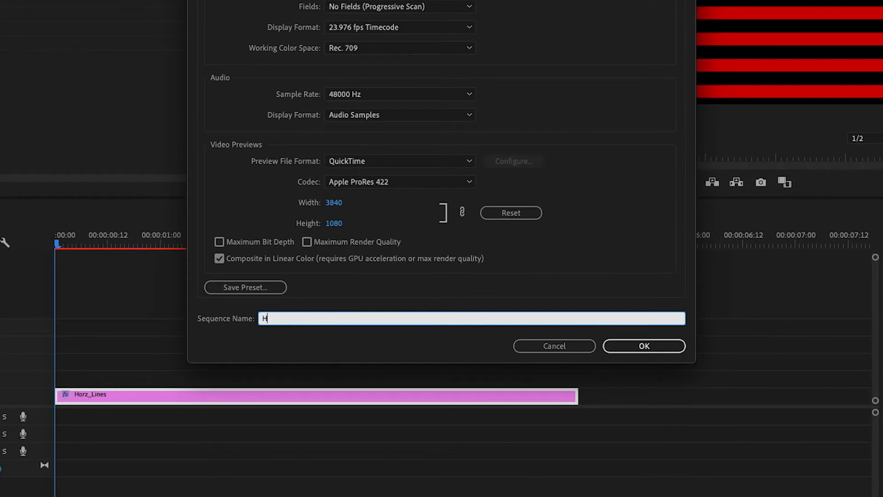
pyautogui.write('peOn')
pyautogui.click(643, 346)
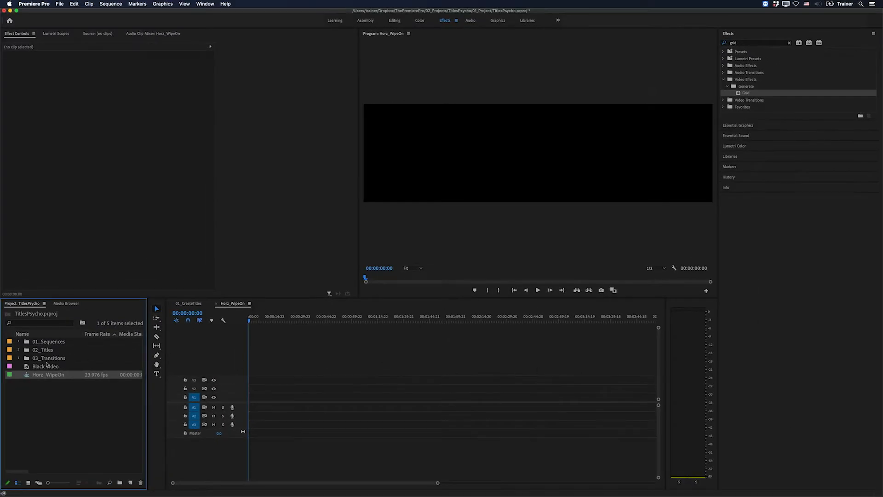
# - Place Black Video at the start of track V1 in Horz_WipeOn and turn on the program monitor's transparency grid
pyautogui.click(39, 367)
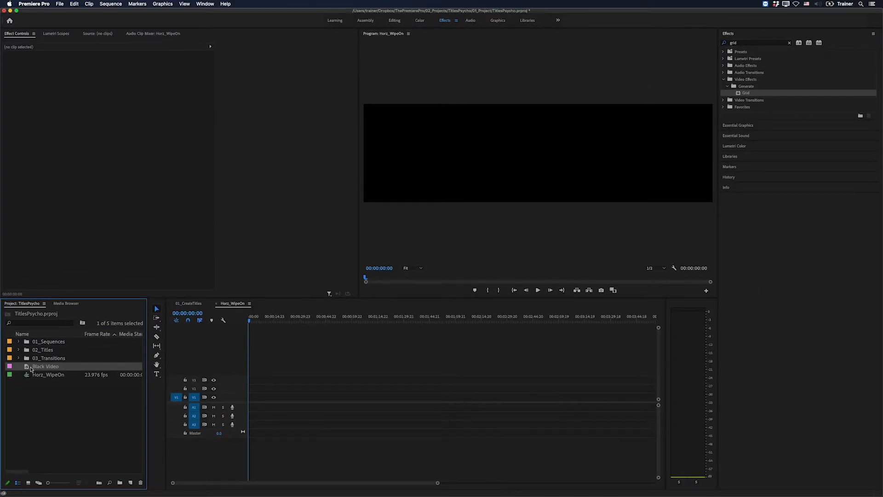
pyautogui.moveTo(27, 369); pyautogui.dragTo(242, 401)
pyautogui.press('\\')
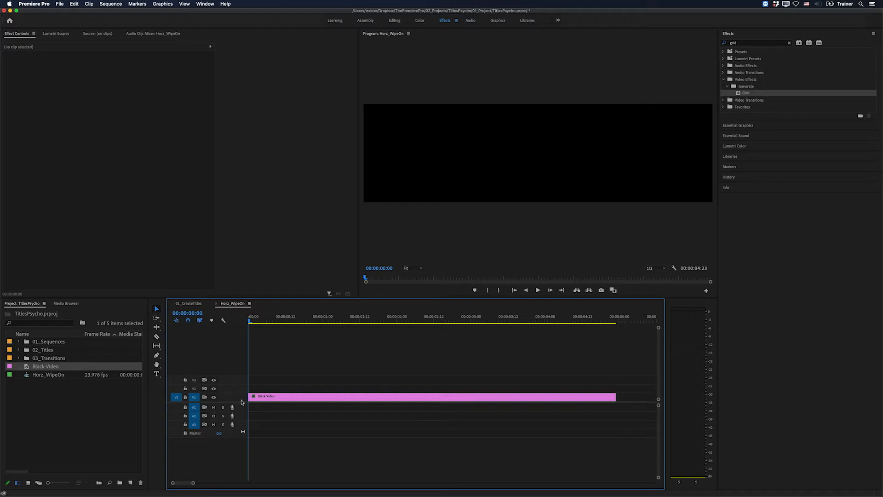
pyautogui.click(673, 268)
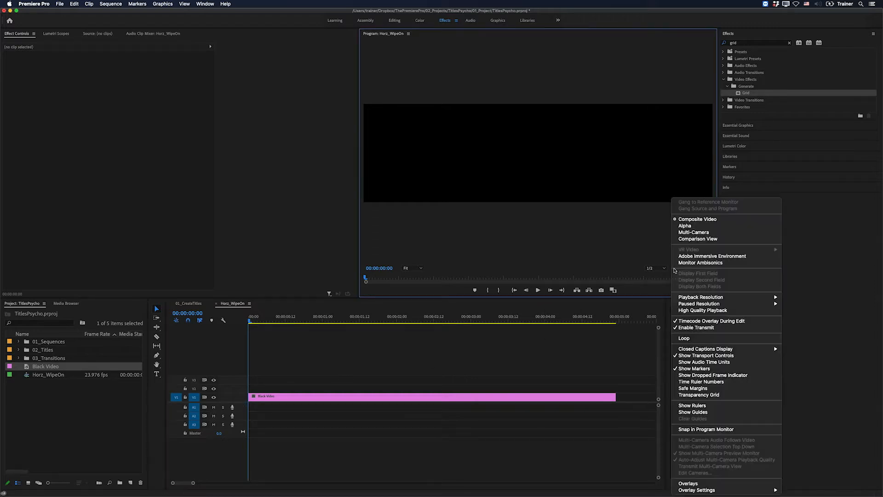
pyautogui.click(700, 398)
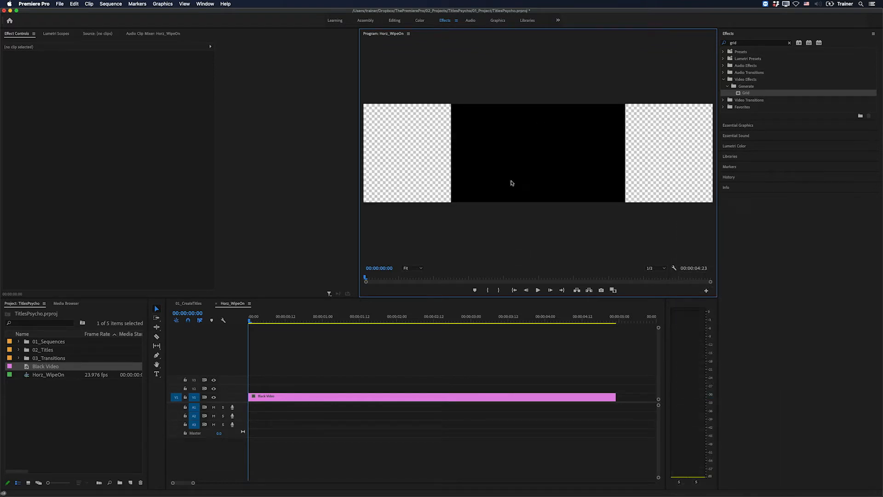
# - Scale up the Black Video clip so it covers the full width of the frame
pyautogui.click(330, 397)
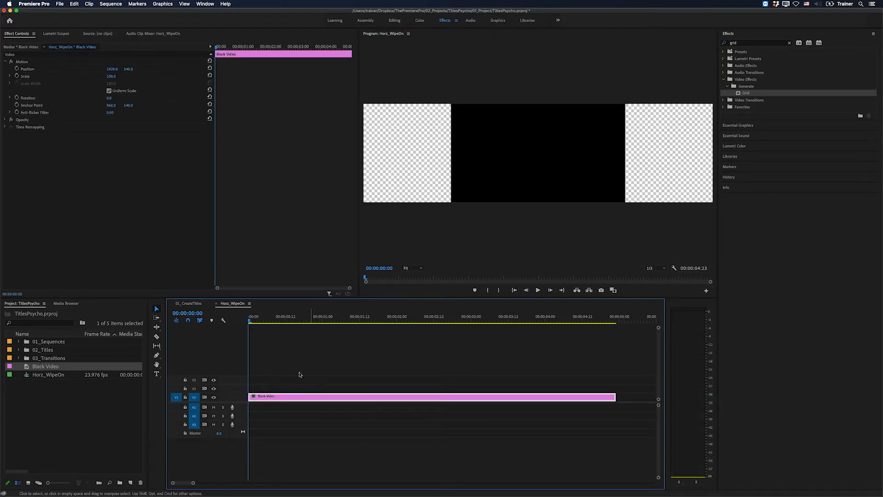
pyautogui.moveTo(112, 76); pyautogui.dragTo(197, 76)
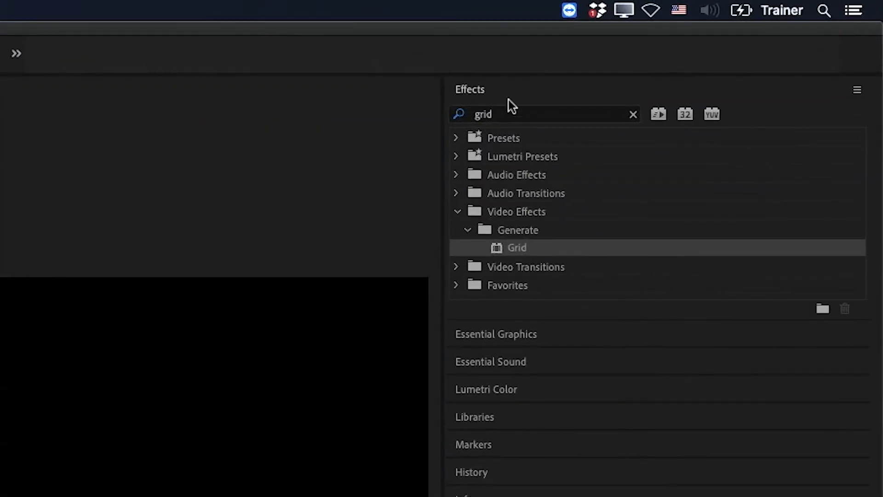
# - Add the Wipe video transition to the end of the Black Video clip with a duration of 00:00:01:00
pyautogui.click(743, 43)
pyautogui.doubleClick(509, 111)
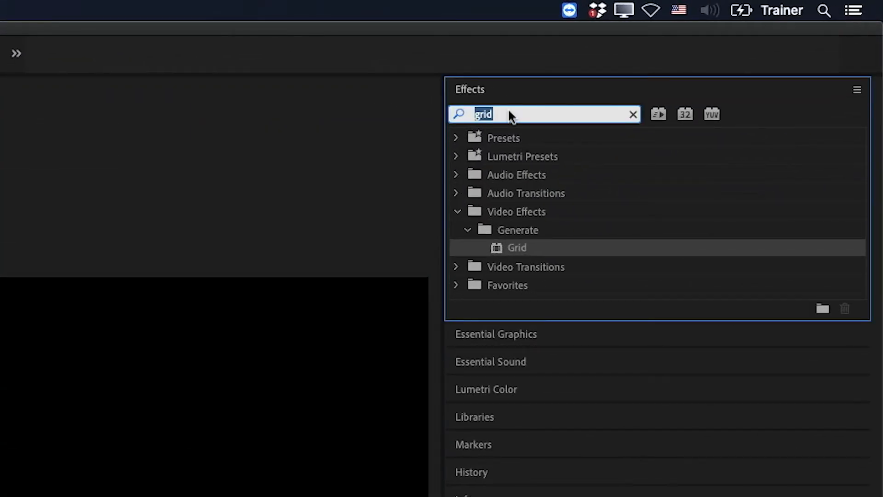
pyautogui.write('wipe')
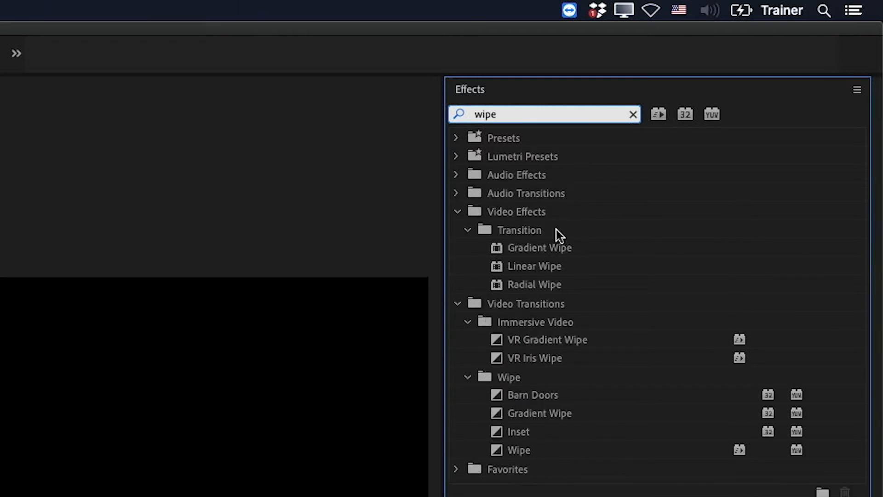
pyautogui.click(516, 447)
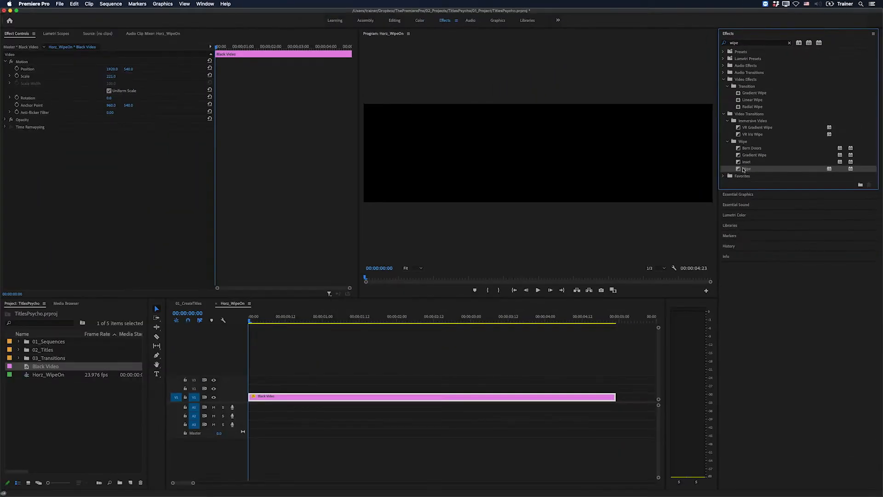
pyautogui.moveTo(652, 303); pyautogui.dragTo(617, 402)
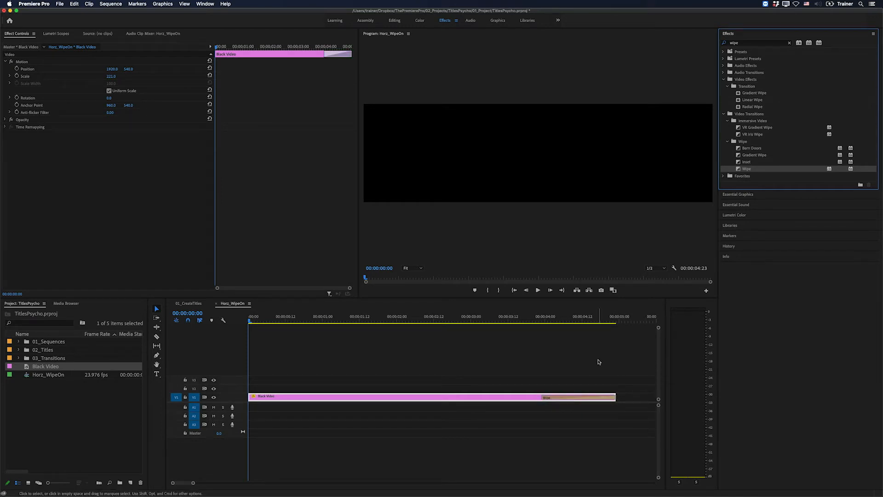
pyautogui.doubleClick(580, 398)
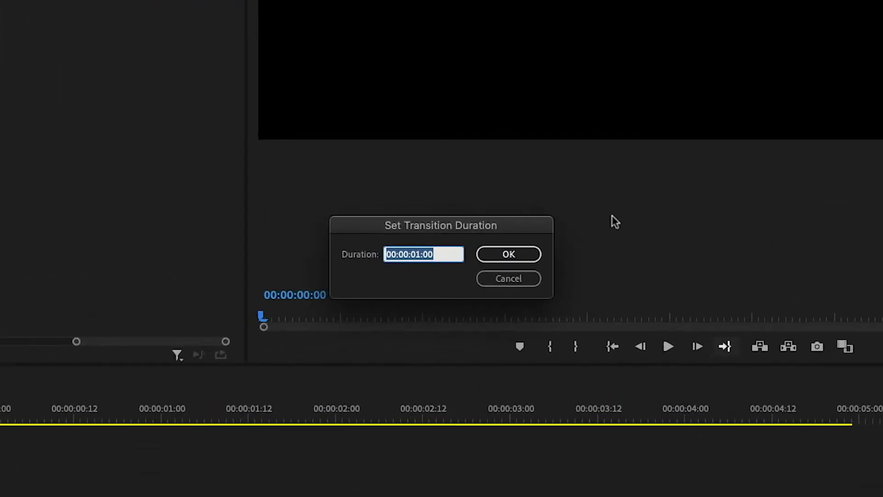
pyautogui.click(533, 260)
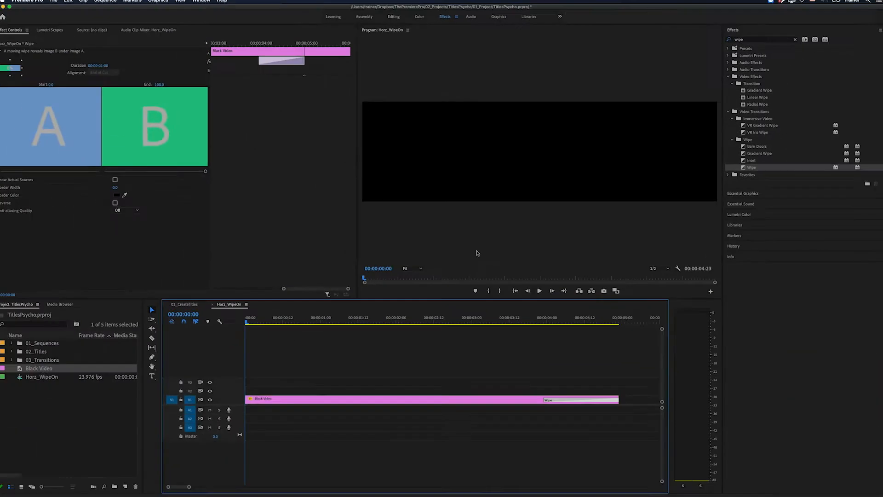
# - Ripple trim the start of the Black Video clip to where the Wipe begins and preview the wipe
pyautogui.click(525, 320)
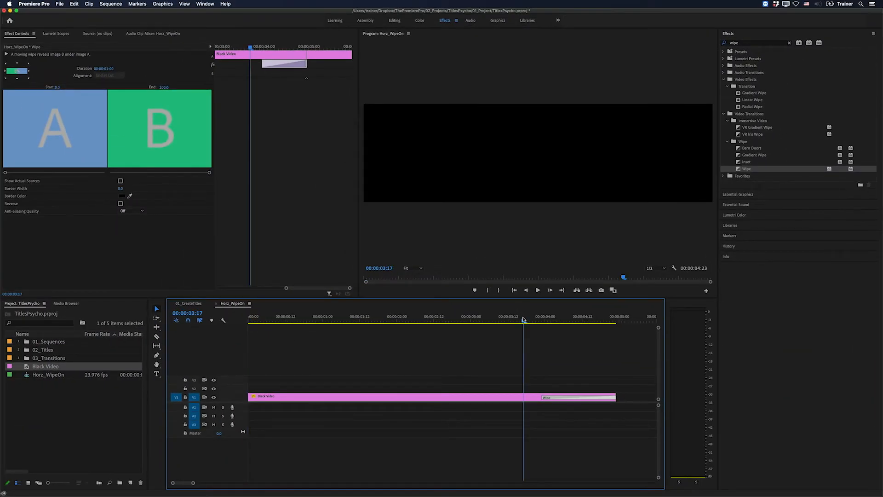
pyautogui.moveTo(523, 319); pyautogui.dragTo(614, 322)
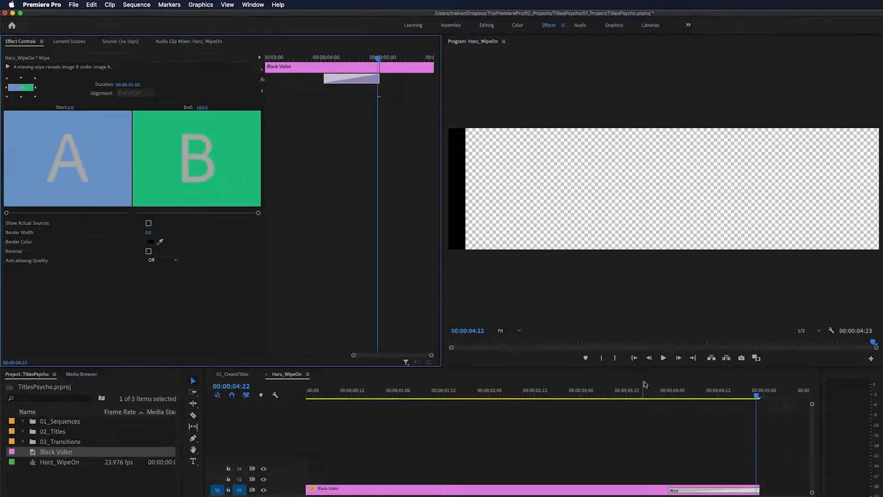
pyautogui.moveTo(644, 390); pyautogui.dragTo(704, 393)
pyautogui.moveTo(571, 321); pyautogui.dragTo(612, 321)
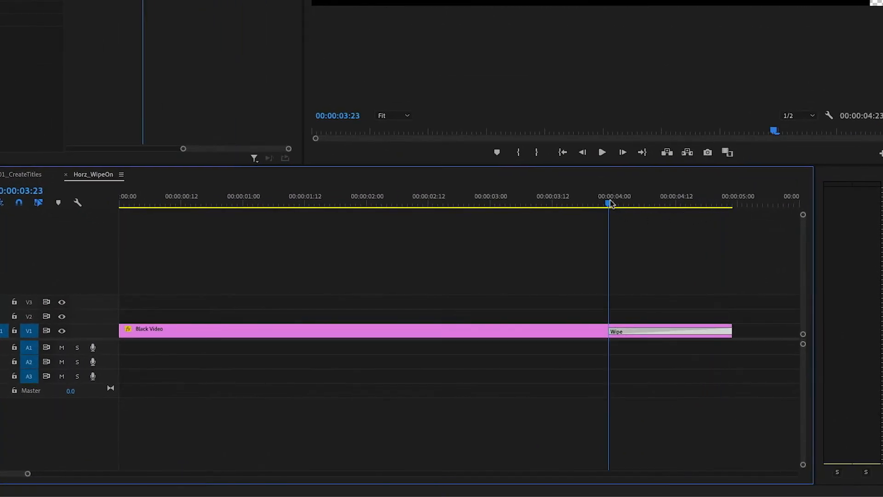
pyautogui.moveTo(609, 202); pyautogui.dragTo(605, 203)
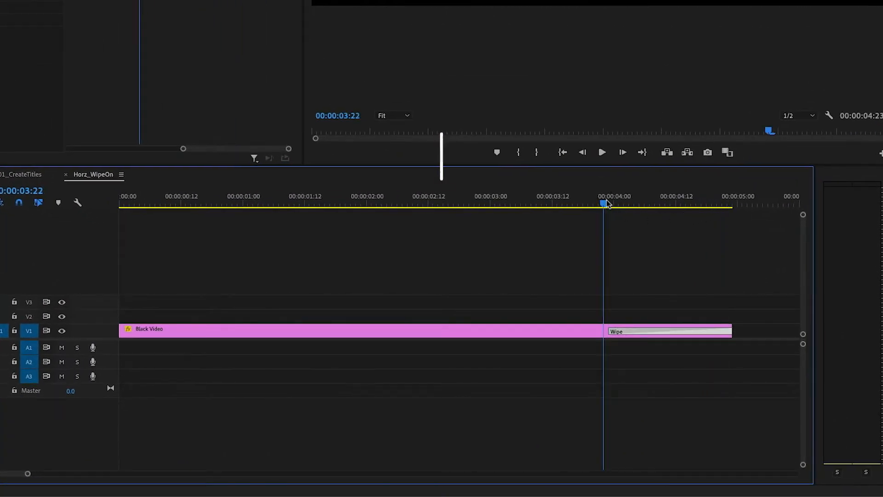
pyautogui.press('q')
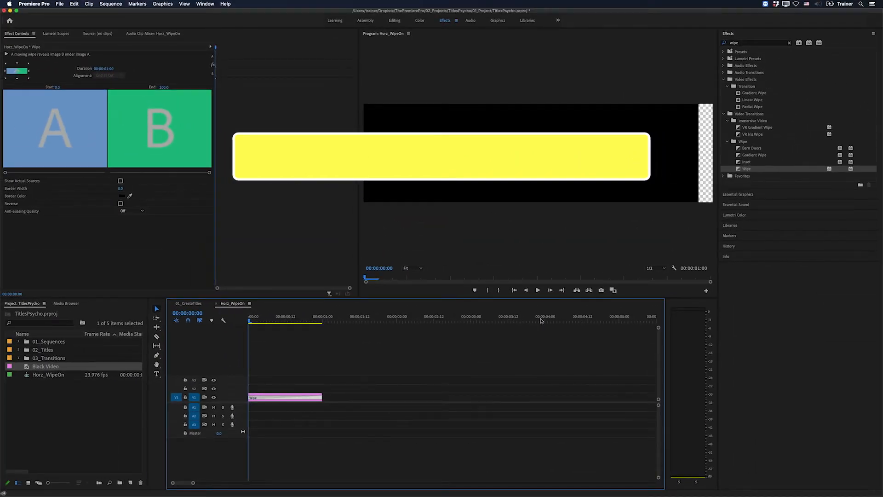
pyautogui.moveTo(251, 316); pyautogui.dragTo(308, 320)
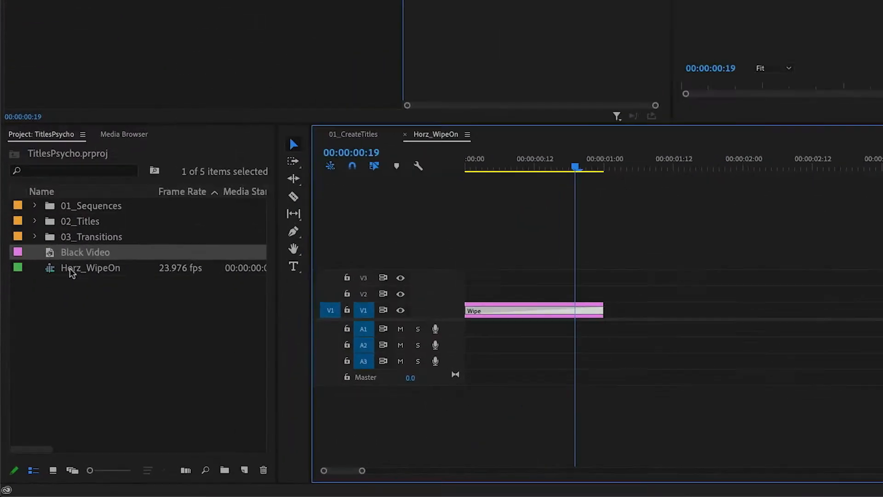
# - Duplicate the Horz_WipeOn sequence and rename the copy Horz_WipeOff
pyautogui.click(33, 375)
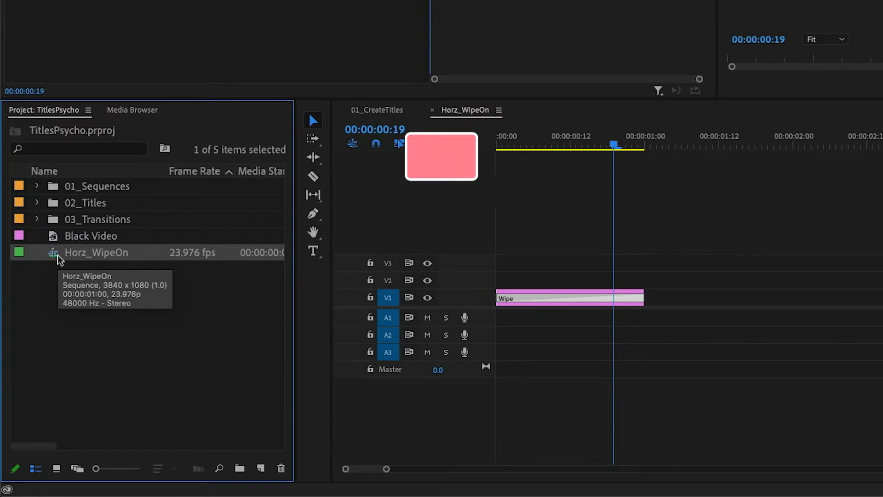
pyautogui.hotkey('ctrl', 'shift', '/')
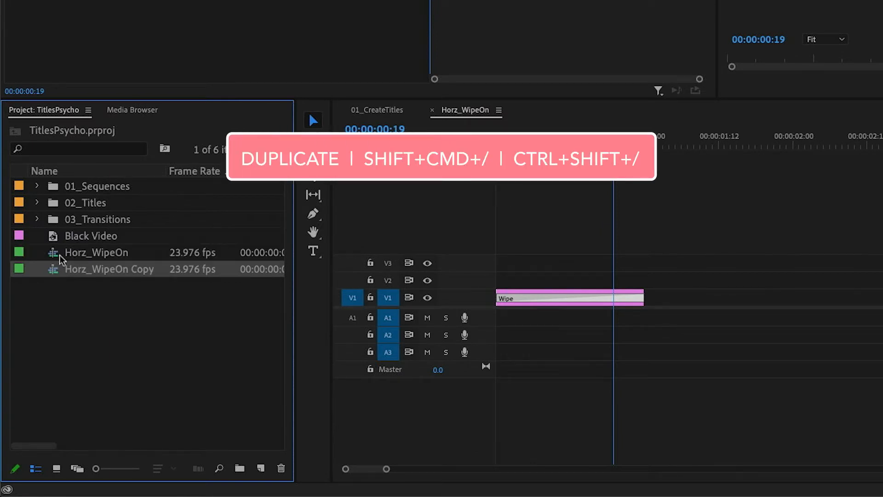
pyautogui.click(117, 268)
pyautogui.press('Right')
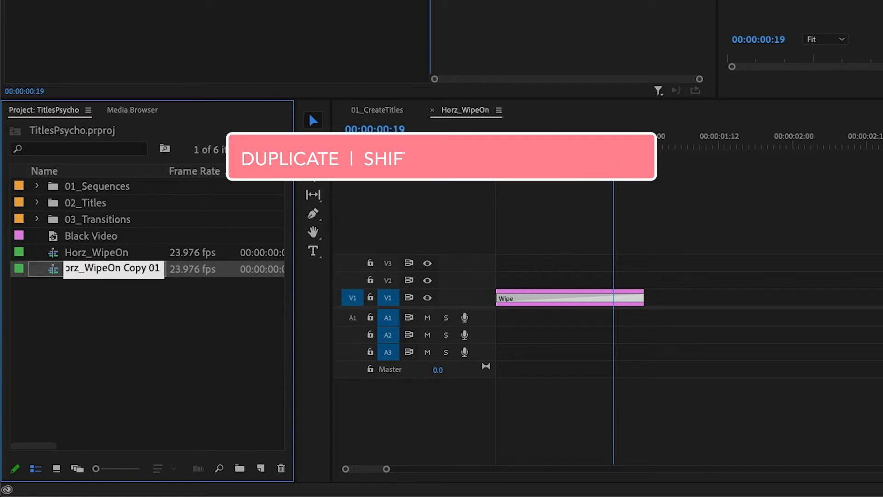
pyautogui.press('BackSpace')
pyautogui.press('BackSpace')
pyautogui.press('BackSpace')
pyautogui.press('BackSpace')
pyautogui.press('BackSpace')
pyautogui.press('BackSpace')
pyautogui.press('BackSpace')
pyautogui.press('BackSpace')
pyautogui.press('BackSpace')
pyautogui.write('ff')
pyautogui.press('Return')
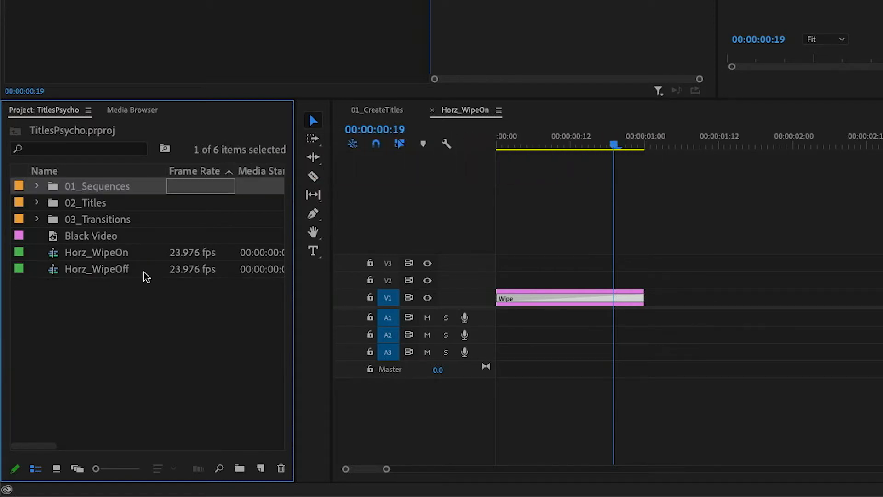
# - In the Horz_WipeOff sequence, move the Wipe transition from the end of the clip to its start and preview it
pyautogui.doubleClick(54, 270)
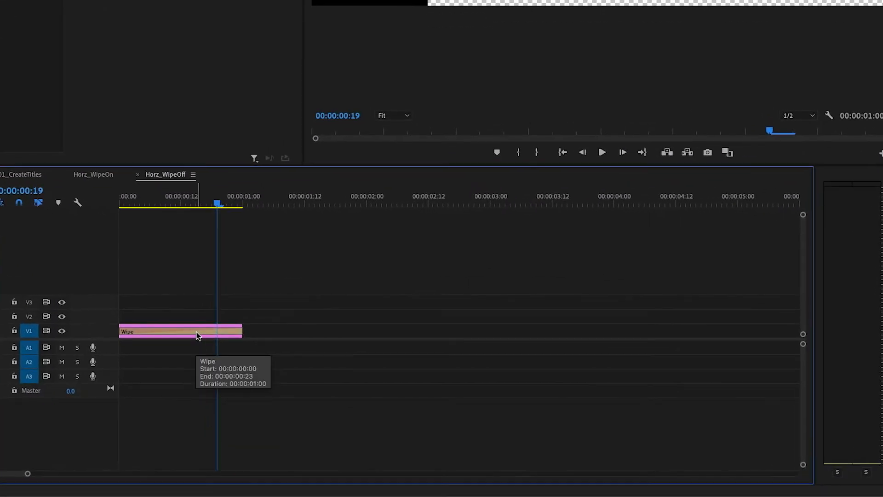
pyautogui.click(196, 332)
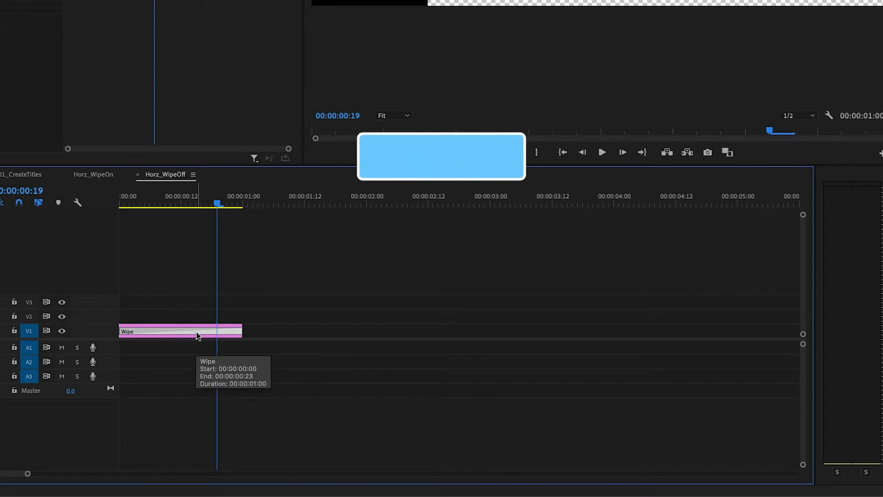
pyautogui.hotkey('ctrl', 'x')
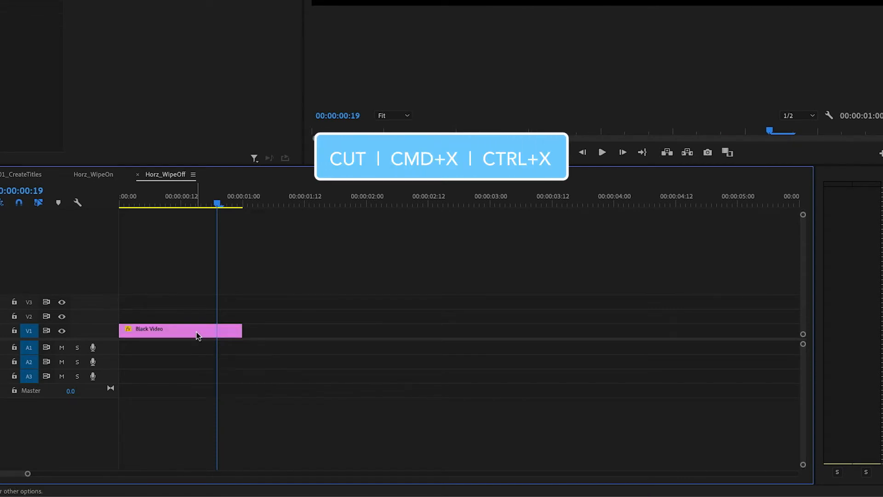
pyautogui.click(121, 331)
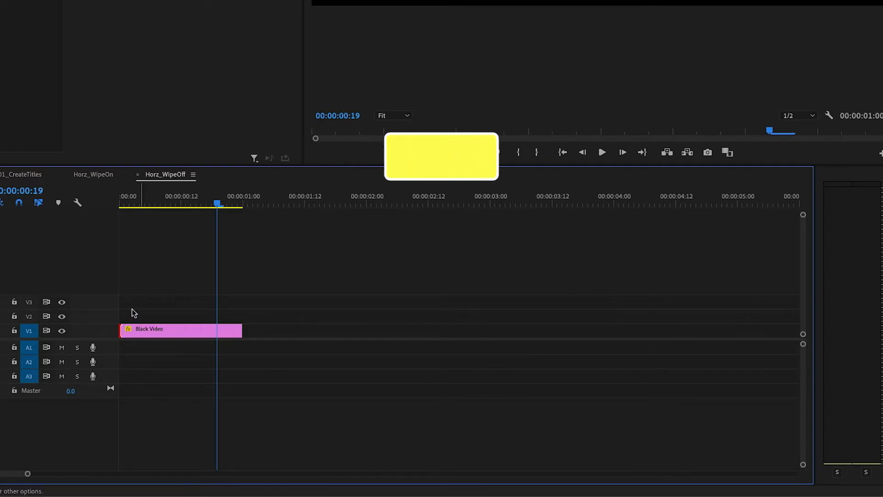
pyautogui.hotkey('ctrl', 'v')
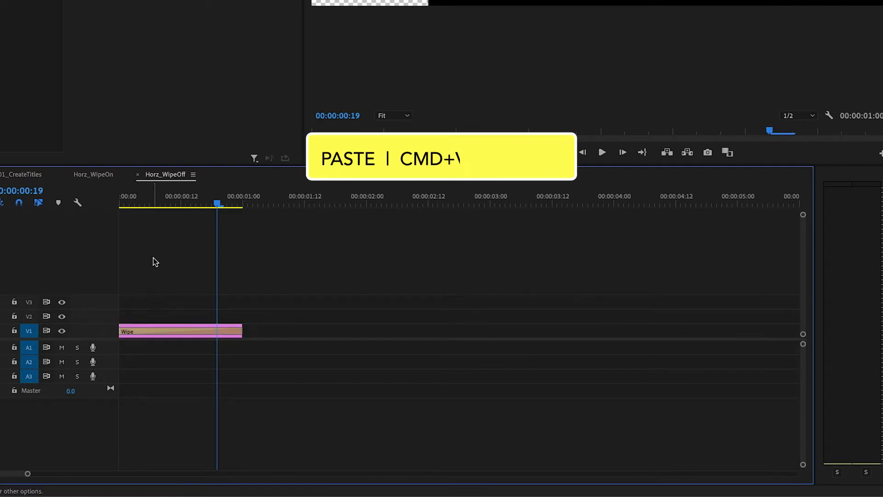
pyautogui.moveTo(154, 202); pyautogui.dragTo(94, 198)
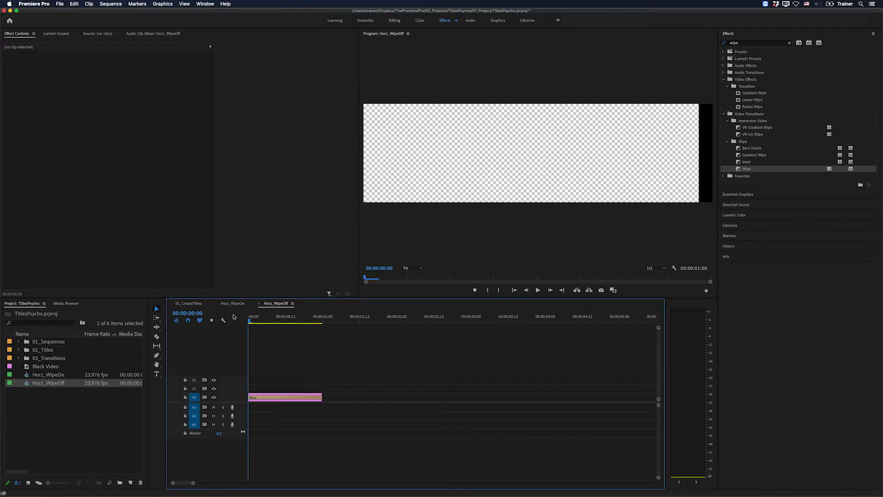
pyautogui.moveTo(249, 317); pyautogui.dragTo(320, 322)
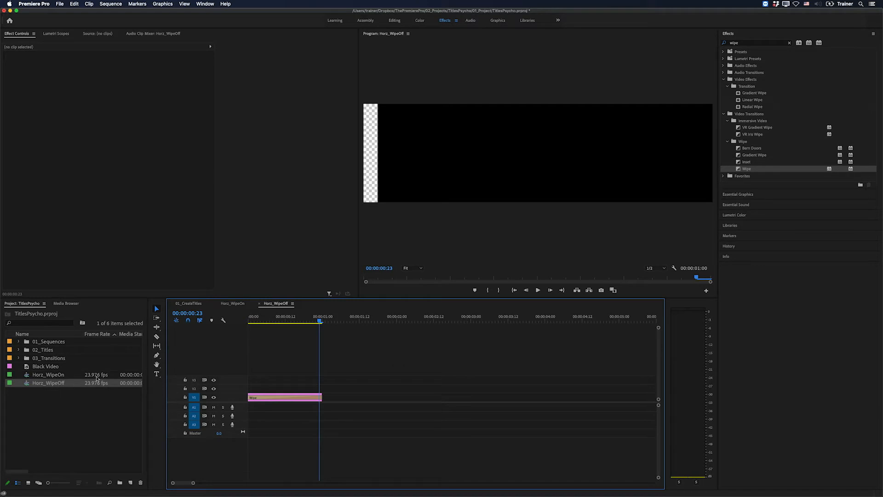
# - Return to the 01_CreateTitles sequence and set the Grid effect's blending mode to Normal
pyautogui.click(189, 304)
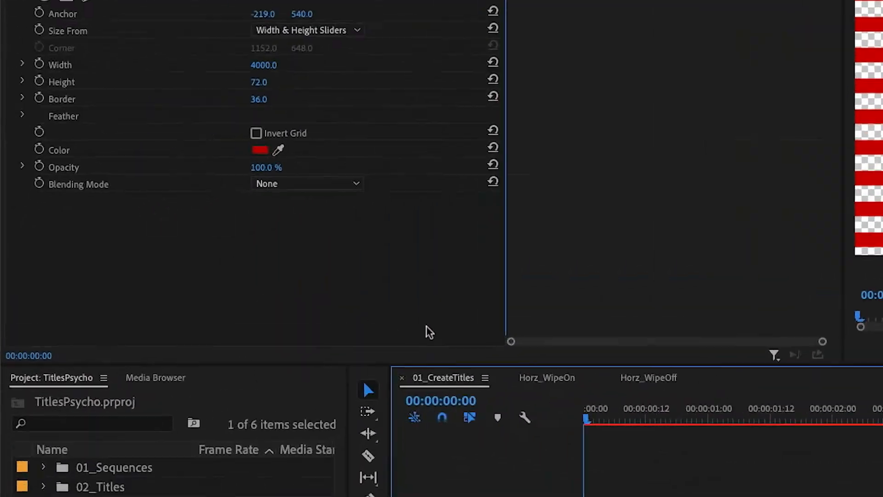
pyautogui.click(122, 220)
pyautogui.click(324, 213)
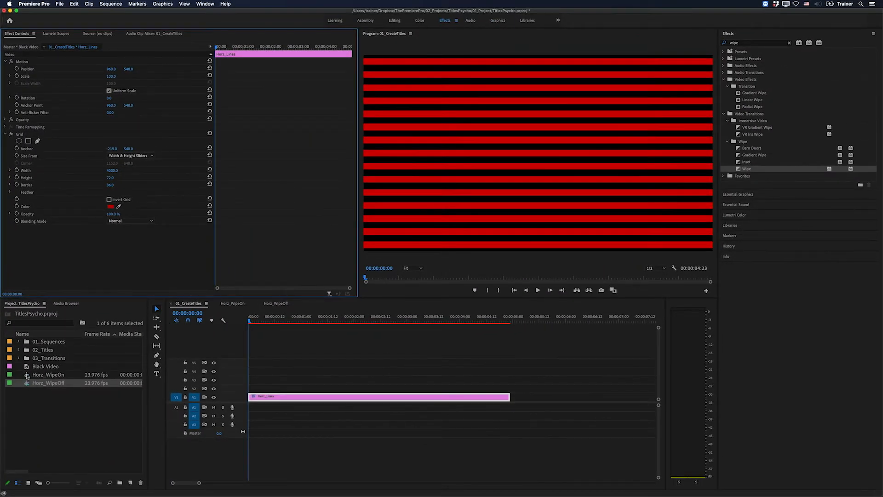
# - Place Horz_WipeOn at the start of the track above Horz_Lines, and Horz_WipeOff at 00:00:01:05 on the same track
pyautogui.click(28, 375)
pyautogui.moveTo(27, 375); pyautogui.dragTo(243, 387)
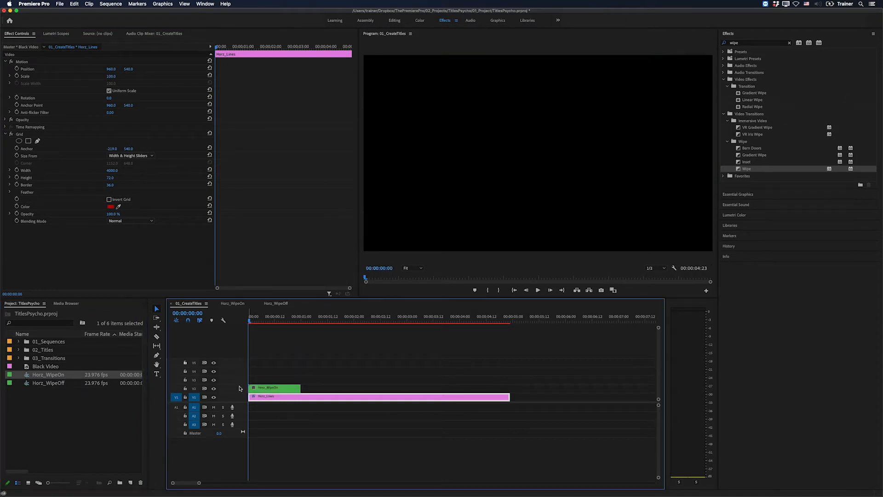
pyautogui.click(311, 317)
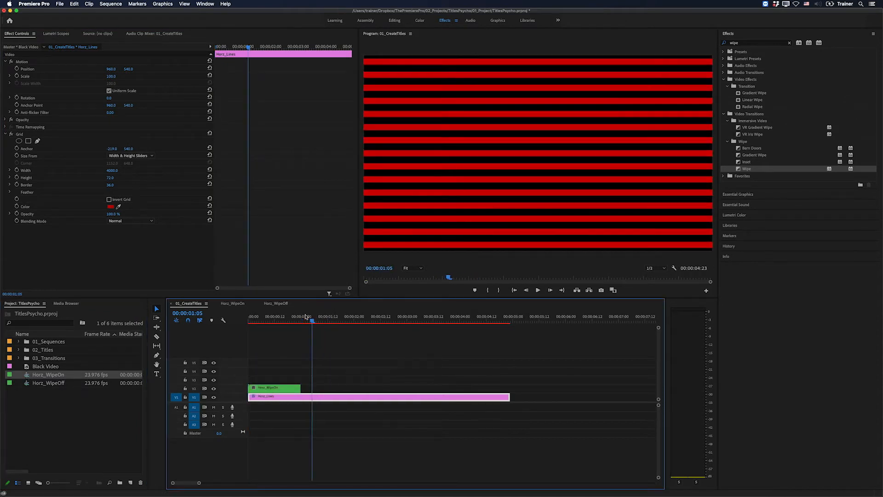
pyautogui.click(46, 382)
pyautogui.moveTo(46, 383); pyautogui.dragTo(317, 387)
# - Trim the end of Horz_Lines to match the end of Horz_WipeOff and play the sequence from the start
pyautogui.moveTo(509, 397); pyautogui.dragTo(364, 398)
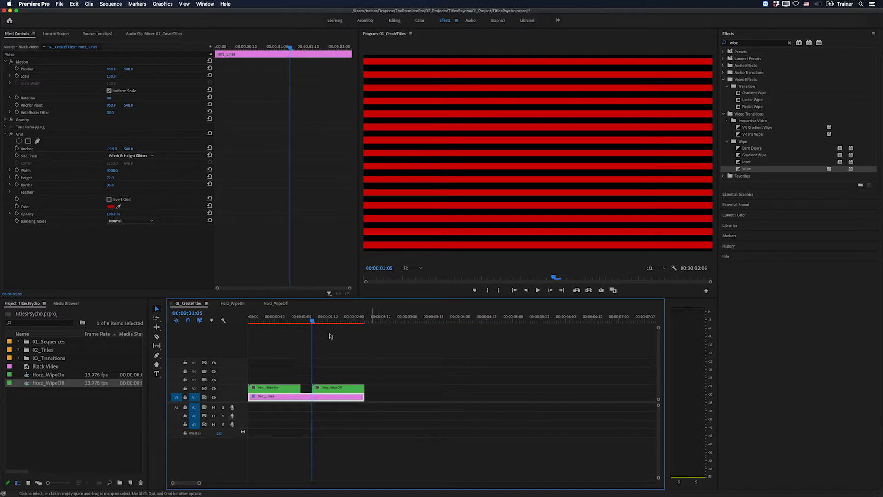
pyautogui.press('Home')
pyautogui.press('space')
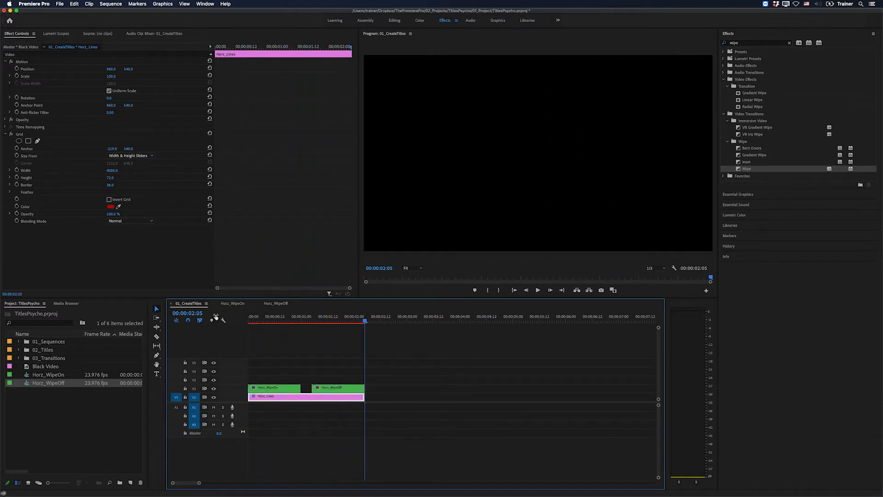
# - Apply the Turbulent Displace effect to the Horz_WipeOn clip and set its displacement type to Horizontal Displacement
pyautogui.click(272, 318)
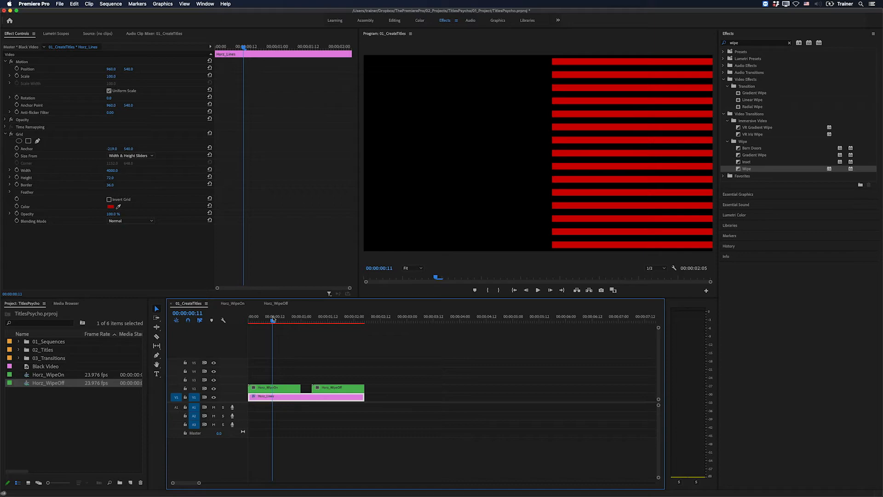
pyautogui.click(738, 43)
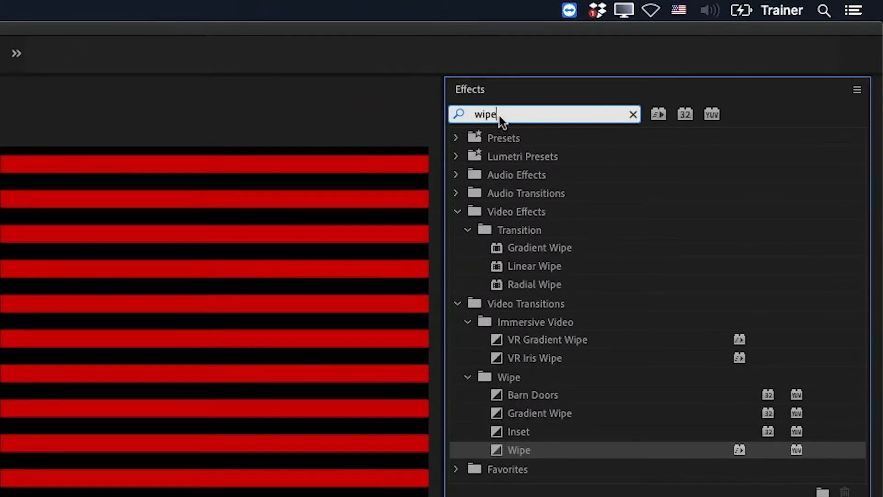
pyautogui.doubleClick(498, 115)
pyautogui.write('turbulent')
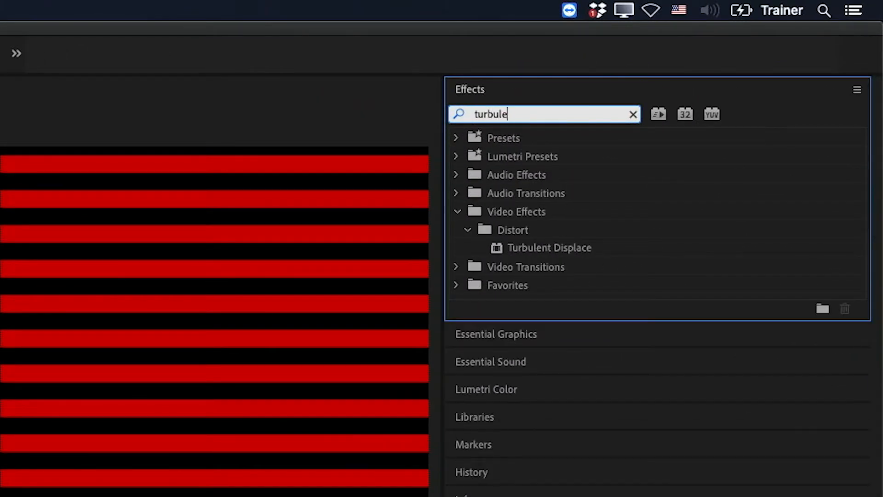
pyautogui.moveTo(559, 249); pyautogui.dragTo(272, 388)
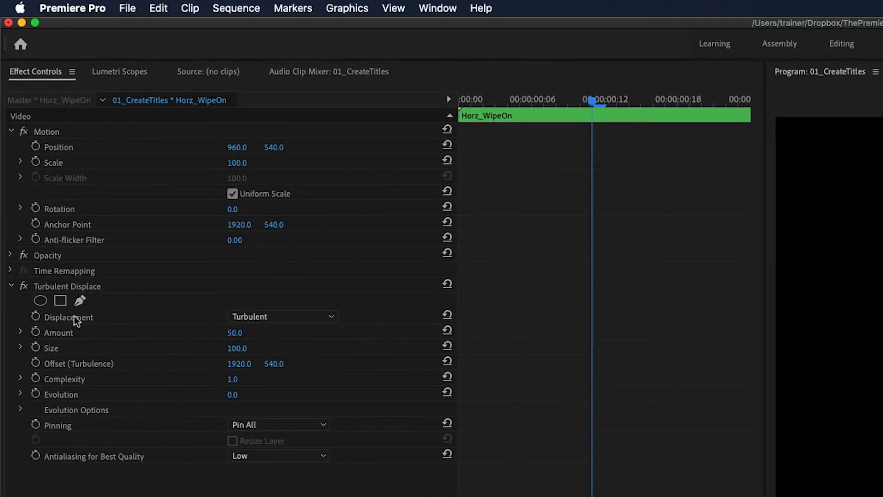
pyautogui.click(247, 314)
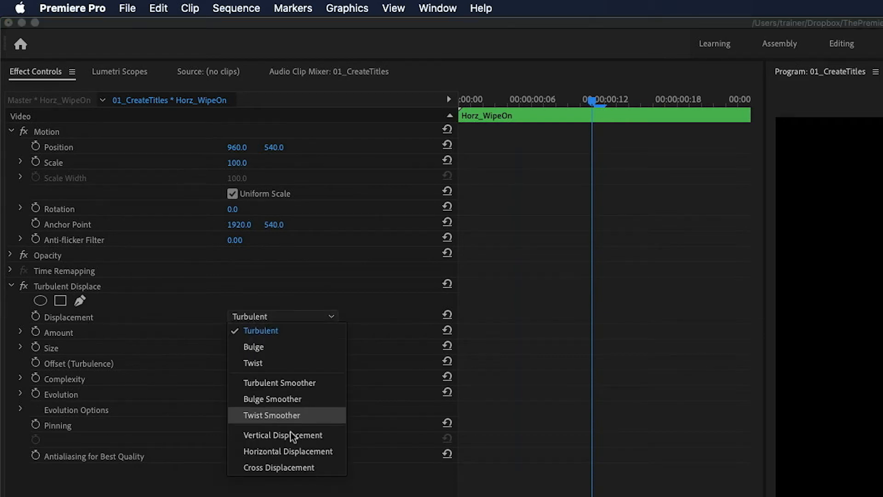
pyautogui.click(291, 447)
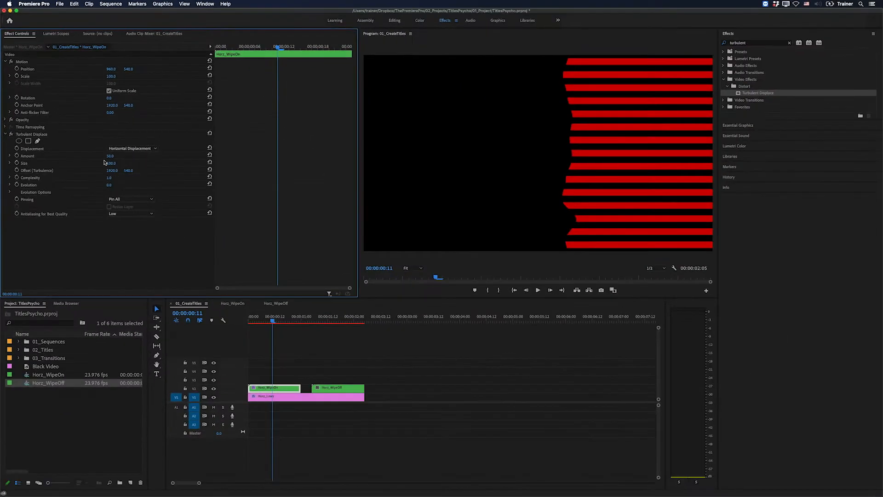
# - Set the Turbulent Displace amount on Horz_WipeOn to 1094 and its size to 47
pyautogui.moveTo(109, 155)
pyautogui.mouseDown()
pyautogui.moveTo(240, 156)
pyautogui.moveTo(116, 155)
pyautogui.mouseUp()
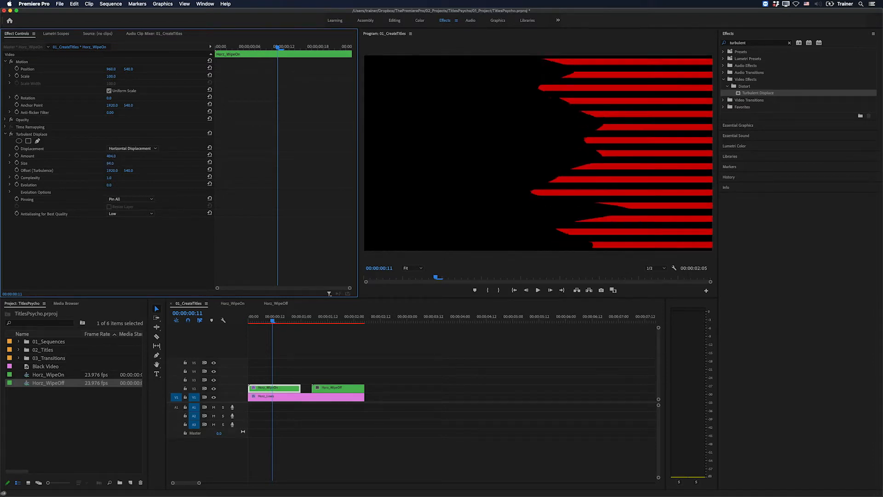
pyautogui.moveTo(111, 155); pyautogui.dragTo(286, 155)
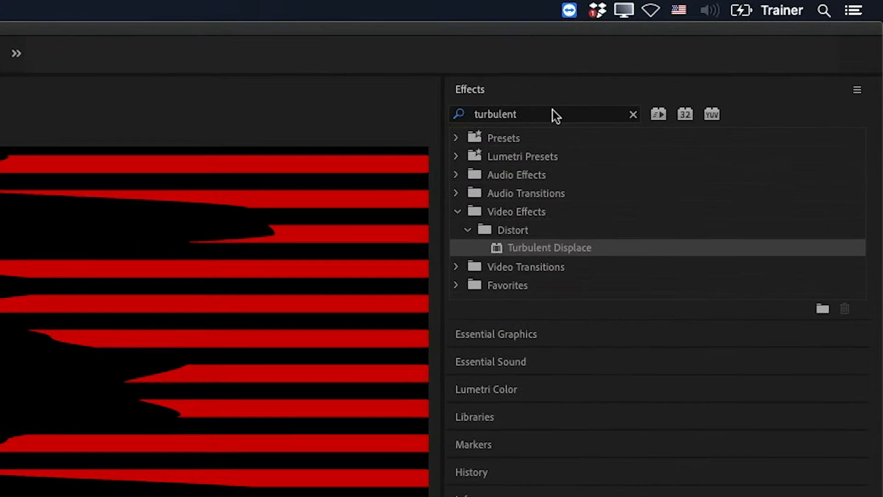
# - Find the Mosaic video effect and apply it to the Horz_WipeOn clip
pyautogui.click(757, 42)
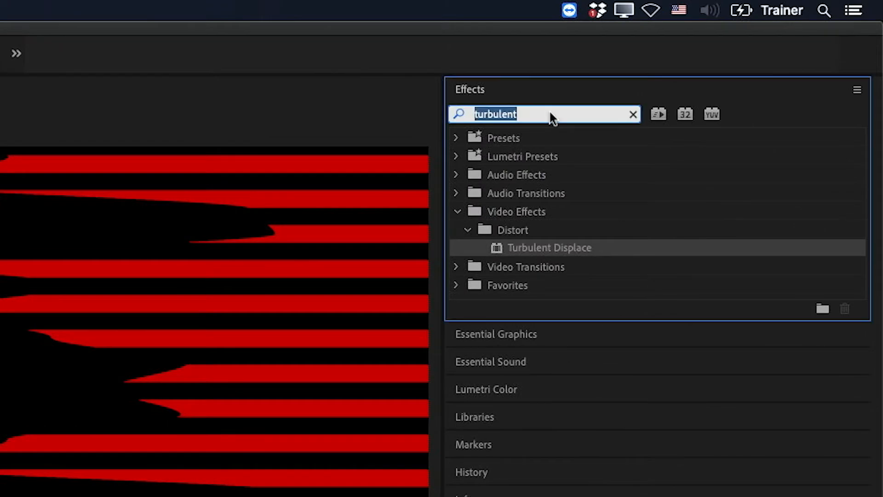
pyautogui.write('mosai')
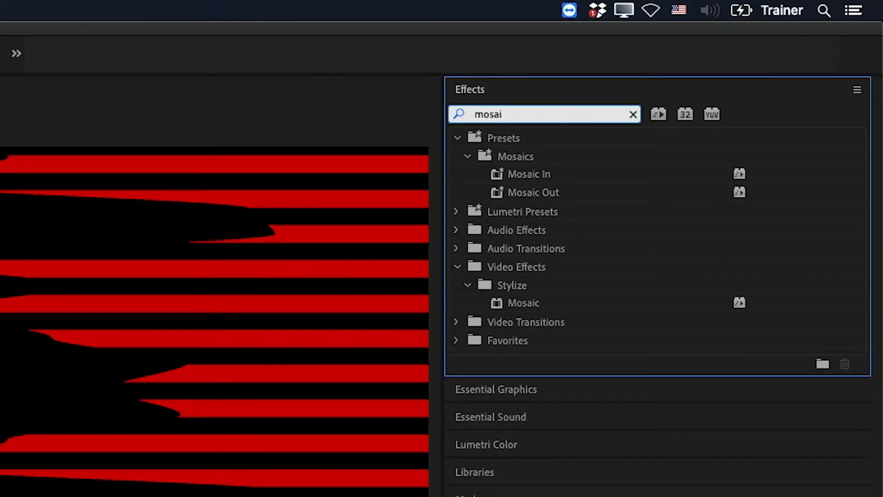
pyautogui.write('c')
pyautogui.moveTo(525, 305); pyautogui.dragTo(131, 478)
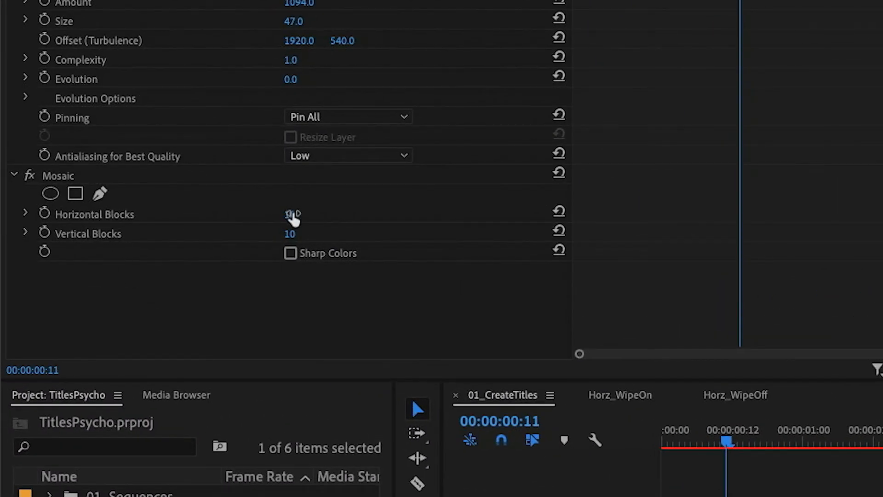
# - Set the Mosaic effect to 4000 horizontal blocks and 15 vertical blocks, and enable Sharp Colors
pyautogui.click(292, 214)
pyautogui.write('4000')
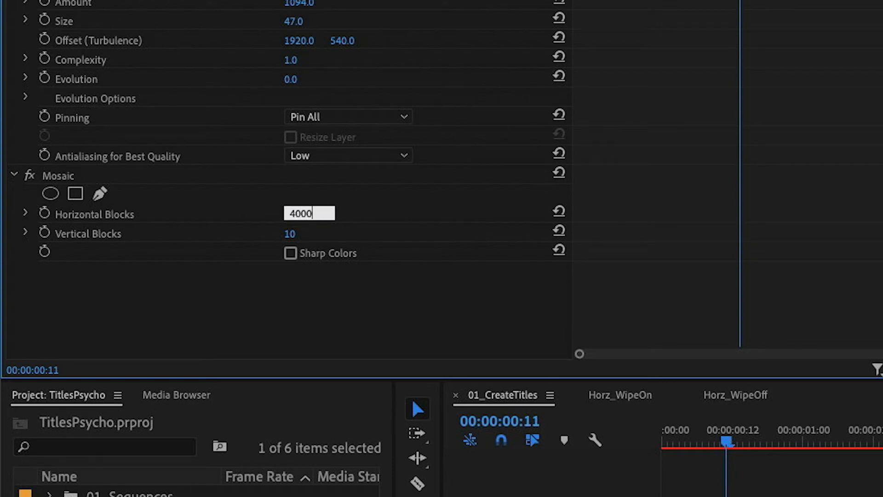
pyautogui.press('Tab')
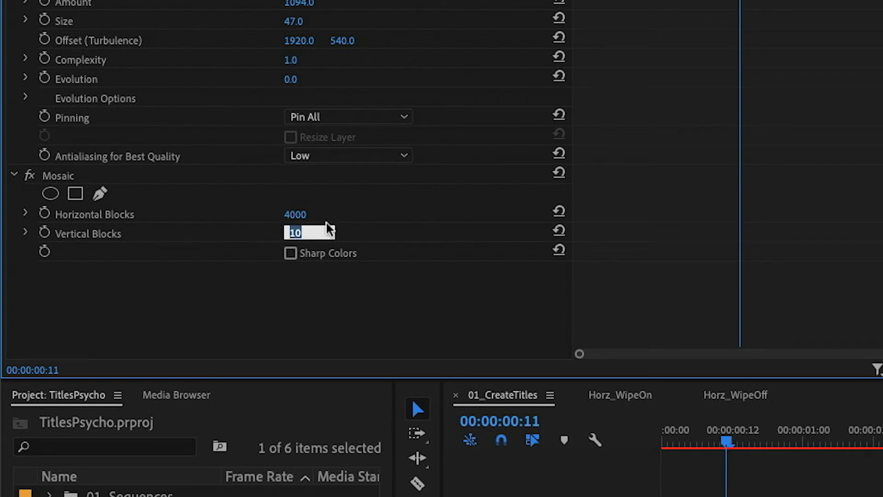
pyautogui.write('15')
pyautogui.press('Tab')
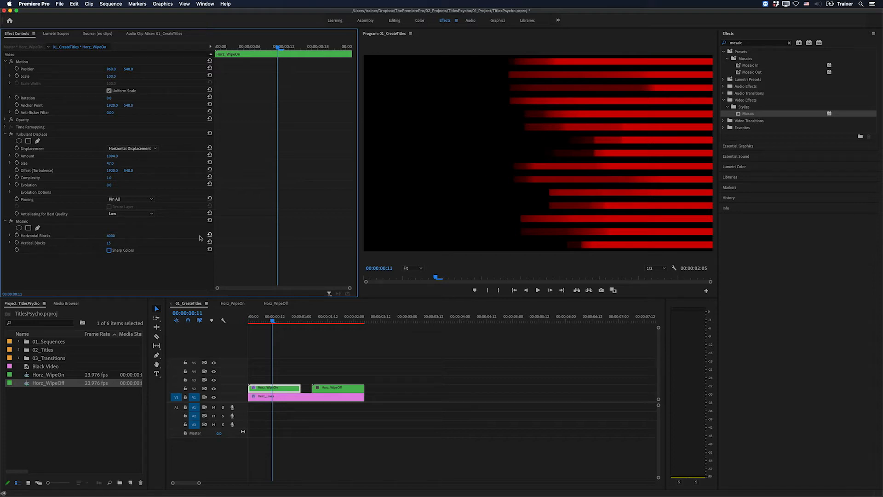
pyautogui.click(110, 250)
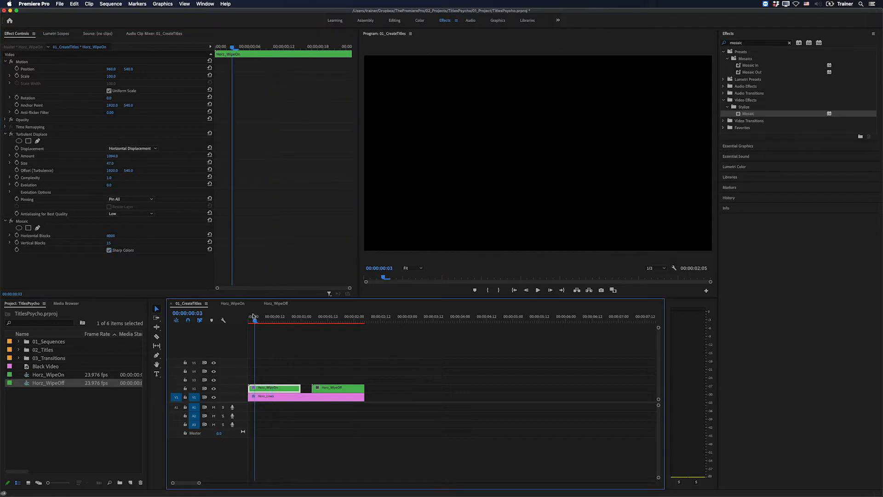
# - Play the Horz_WipeOn reveal from the start, repeat it, and park the playhead at 00:00:00:11
pyautogui.click(253, 317)
pyautogui.press('space')
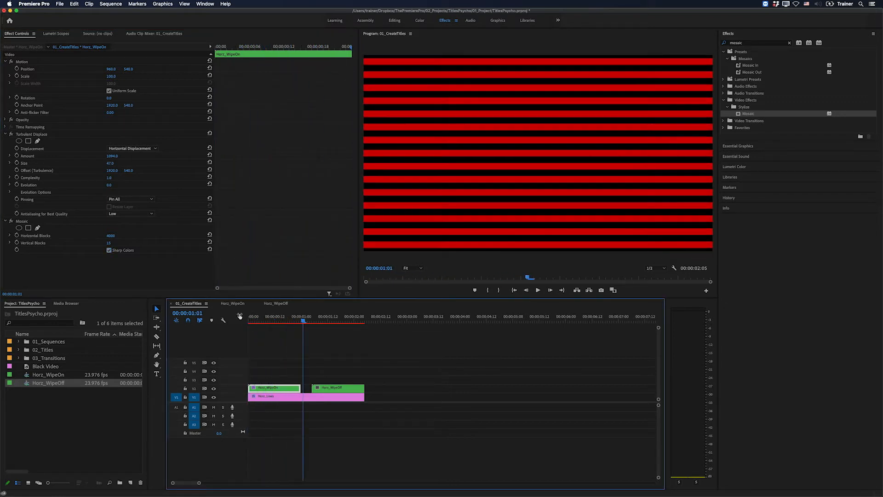
pyautogui.moveTo(278, 321); pyautogui.dragTo(207, 320)
pyautogui.press('space')
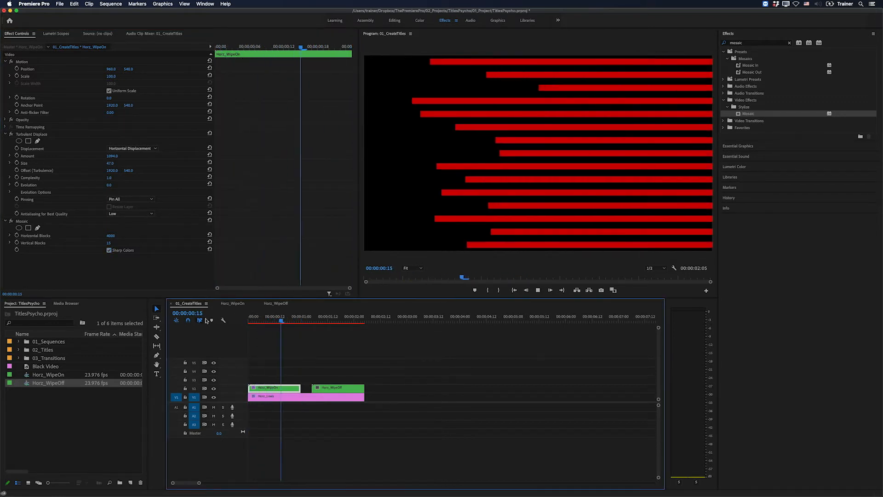
pyautogui.press('space')
pyautogui.click(273, 321)
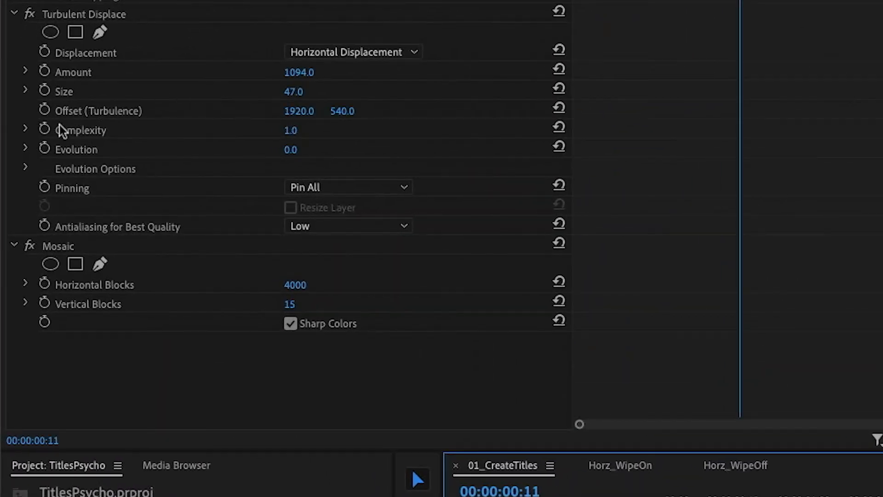
# - Animate the Turbulent Displace Evolution on Horz_WipeOn with keyframes from 0 at the sequence start to 180° at 00:00:00:23
pyautogui.click(25, 149)
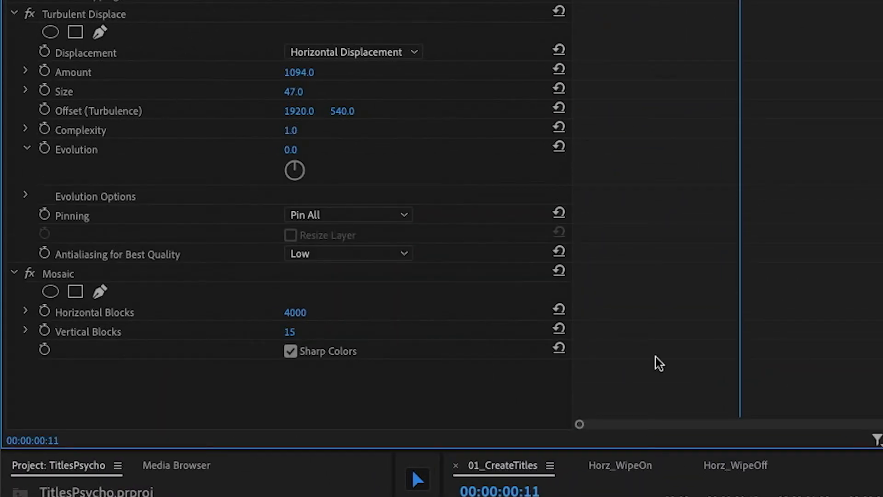
pyautogui.click(710, 495)
pyautogui.press('Home')
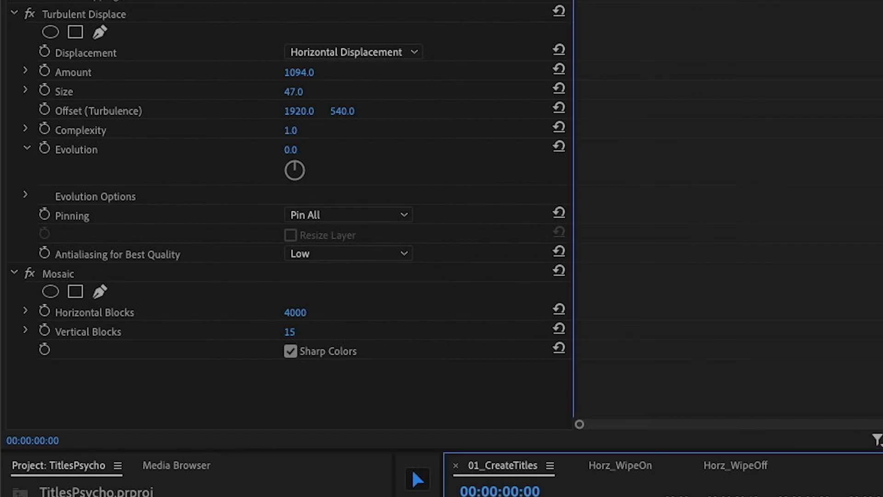
pyautogui.click(44, 148)
pyautogui.moveTo(797, 490); pyautogui.dragTo(793, 490)
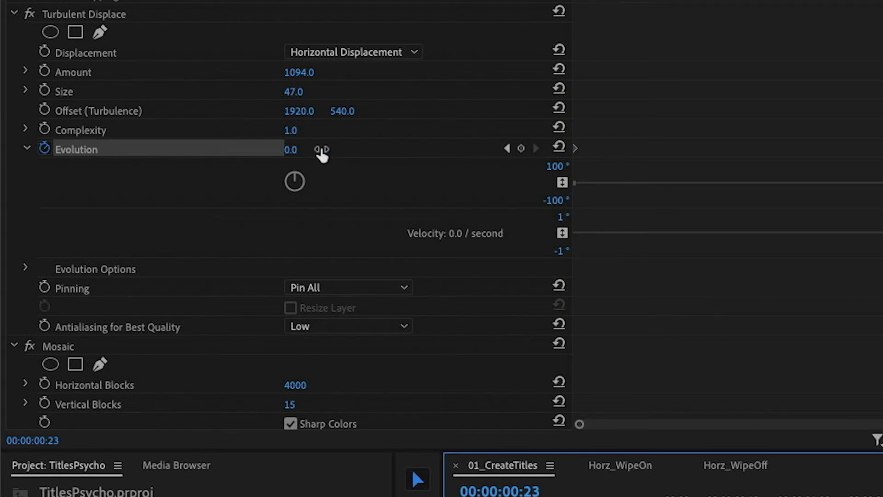
pyautogui.click(292, 150)
pyautogui.write('180')
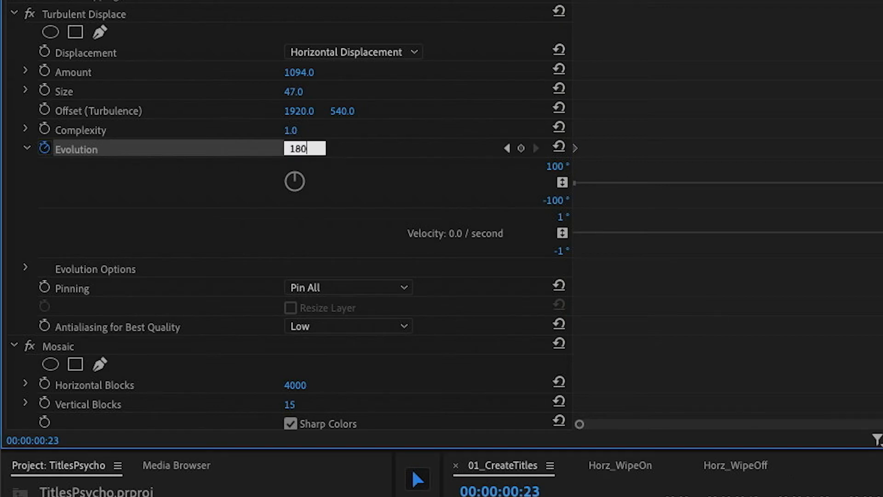
pyautogui.press('Return')
# - Play back the animated reveal from the start and scrub to 00:00:00:13 to check the bars' changing lengths
pyautogui.moveTo(277, 318); pyautogui.dragTo(229, 317)
pyautogui.press('space')
pyautogui.press('space')
pyautogui.press('space')
pyautogui.press('space')
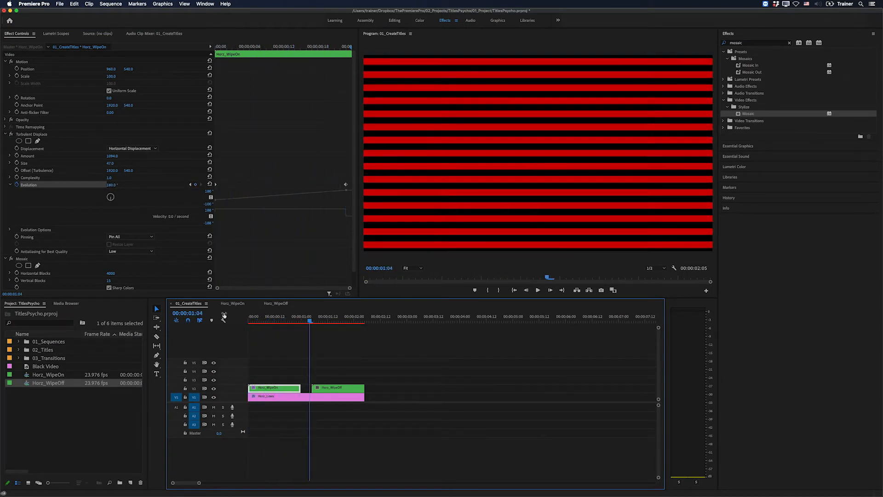
pyautogui.moveTo(284, 317); pyautogui.dragTo(278, 324)
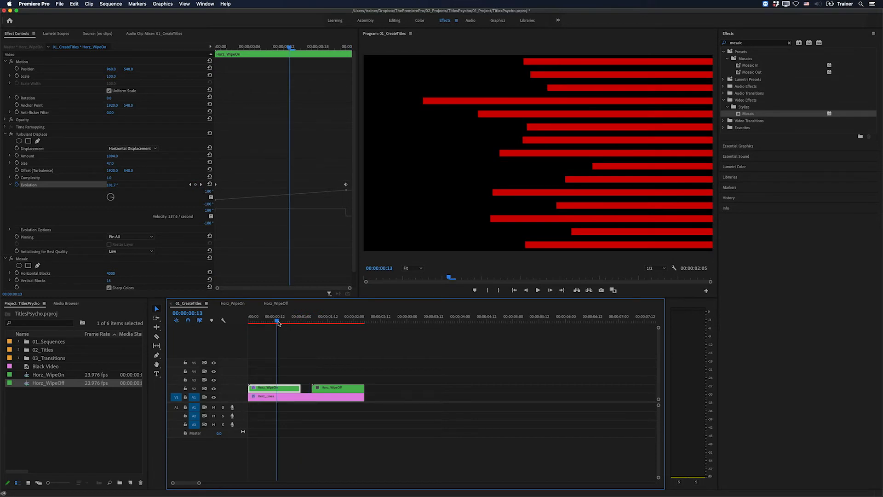
# - Copy Horz_WipeOn and paste its attributes, including Turbulent Displace and Mosaic, onto Horz_WipeOff
pyautogui.press('super+c')
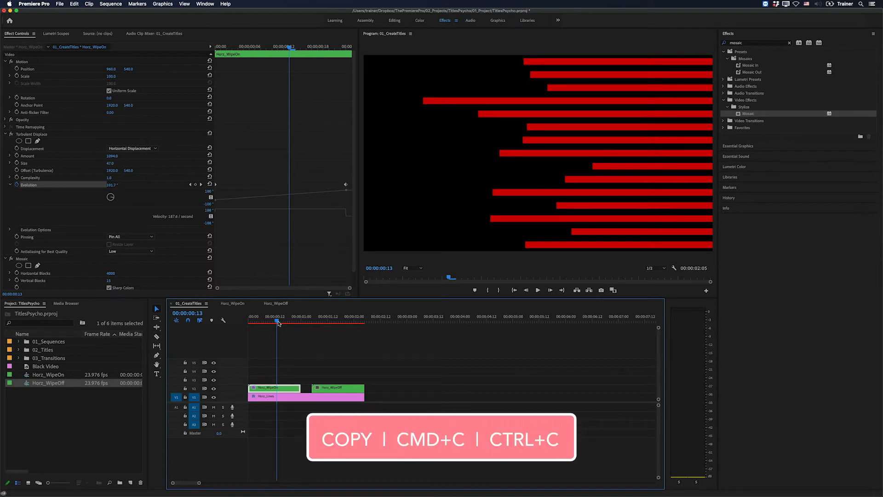
pyautogui.click(345, 319)
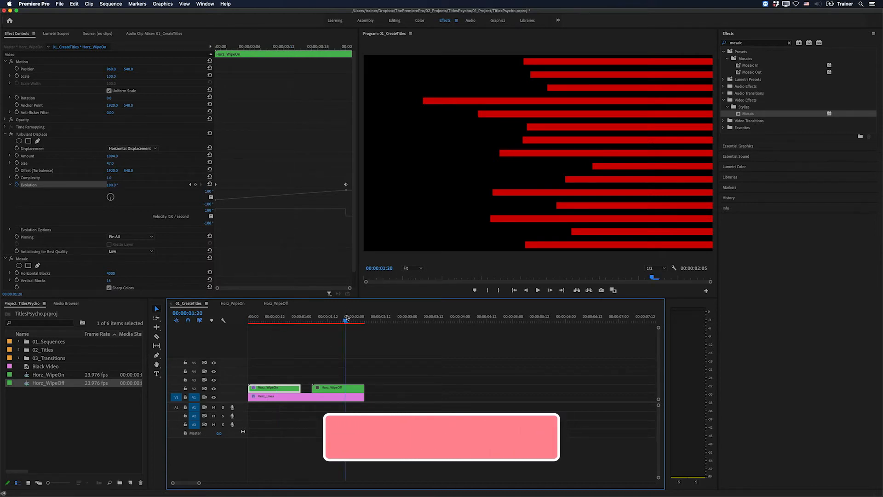
pyautogui.click(337, 389)
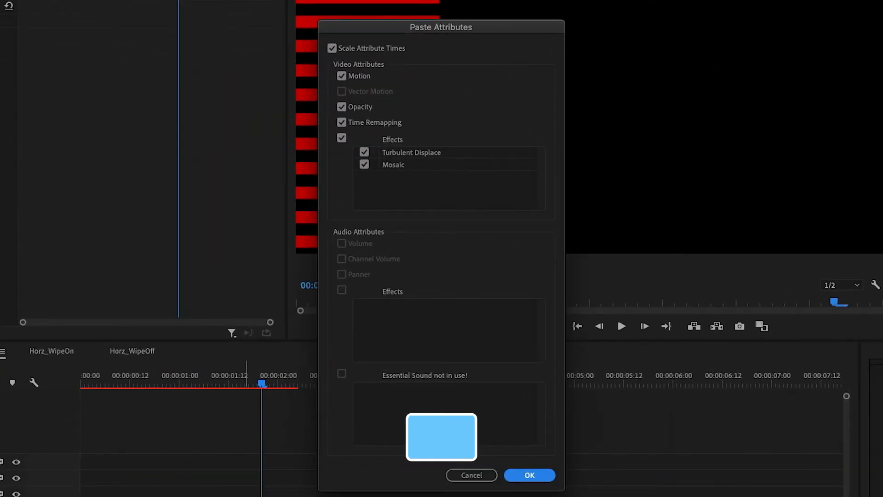
pyautogui.click(541, 475)
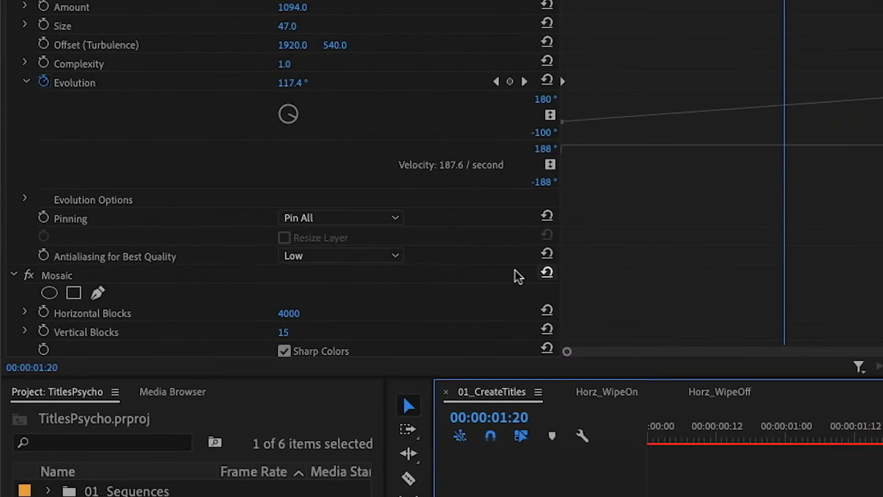
# - Increase the Random Seed in Horz_WipeOff's Turbulent Displace Evolution Options step by step to vary the bar pattern
pyautogui.click(26, 198)
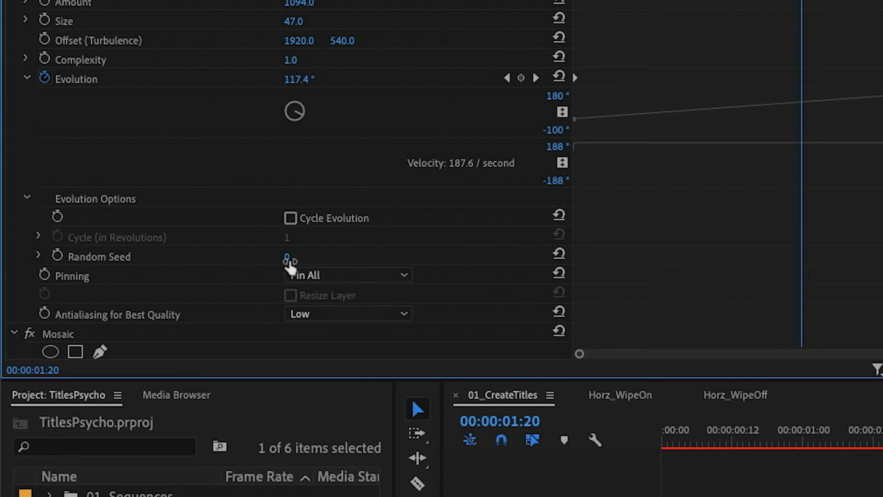
pyautogui.click(287, 259)
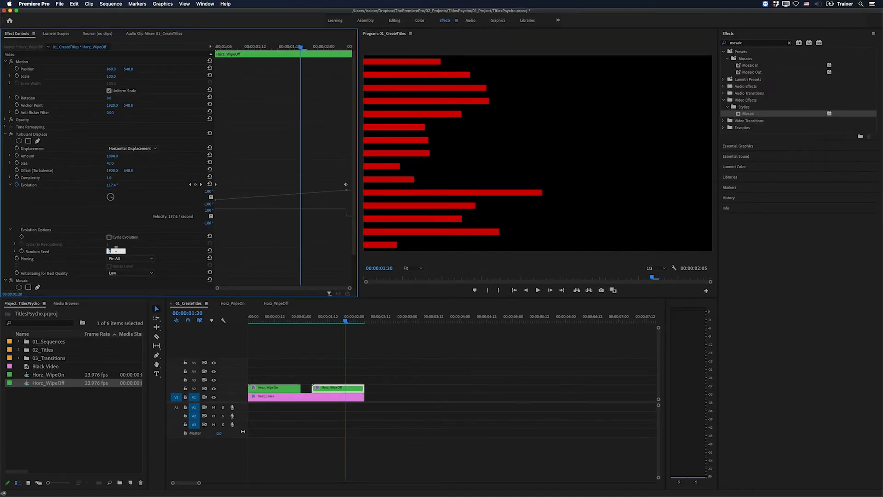
pyautogui.press('Up')
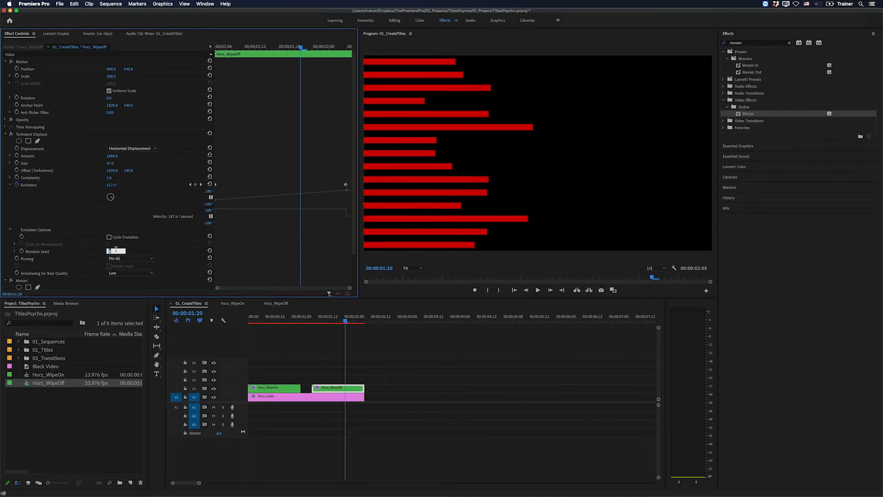
pyautogui.press('Up')
pyautogui.press('Up')
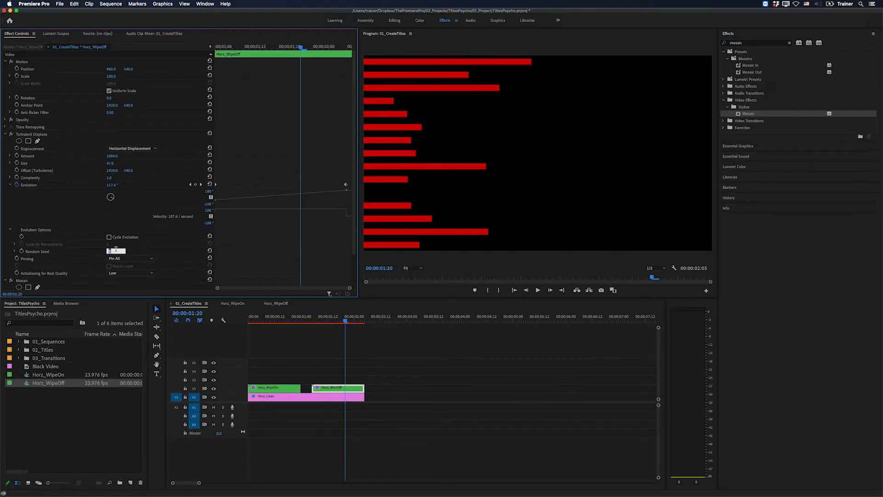
# - Deselect the clip and play the whole sequence from the start to check both wipes
pyautogui.click(215, 320)
pyautogui.press('Home')
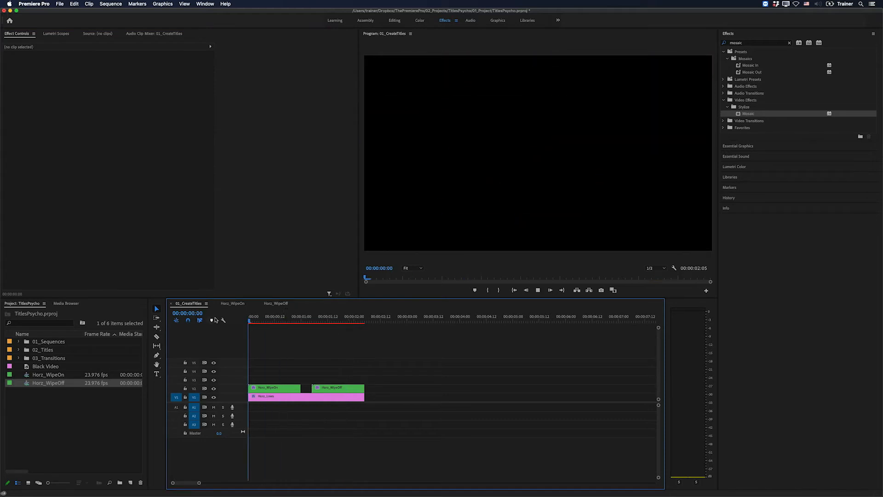
pyautogui.press('space')
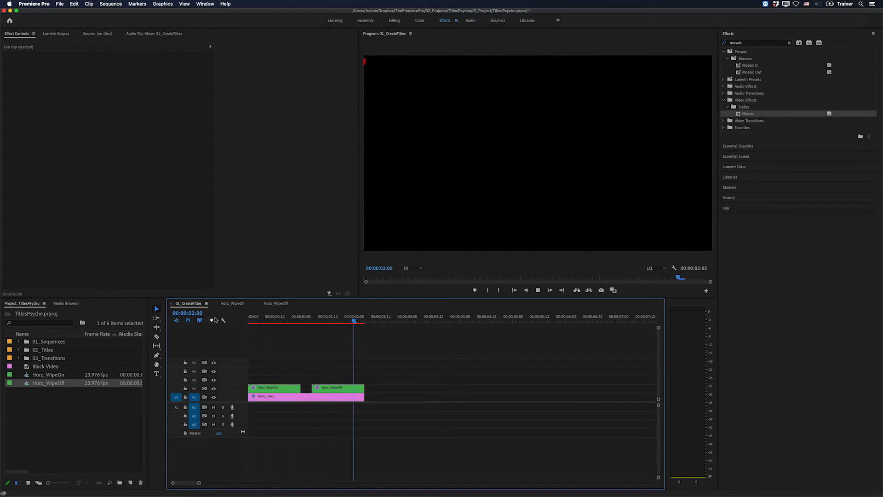
# - Add a new text layer at 00:00:01:17 on the track above the wipe clips
pyautogui.click(339, 321)
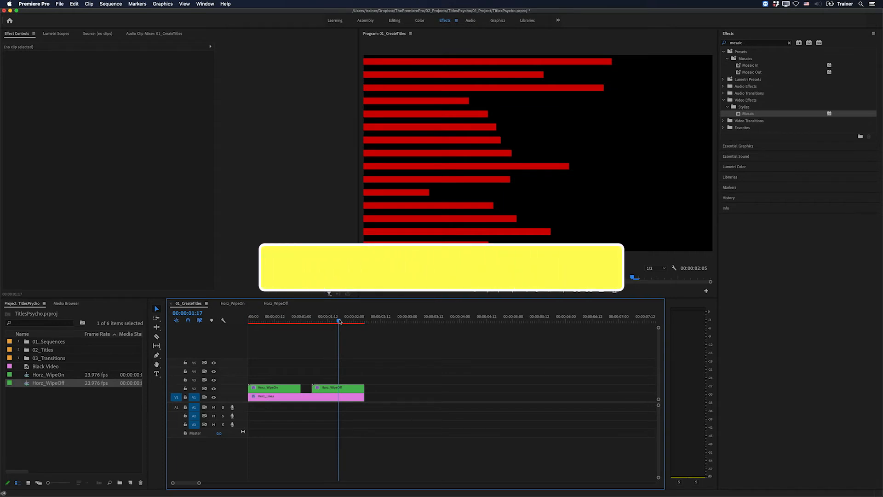
pyautogui.press('super+t')
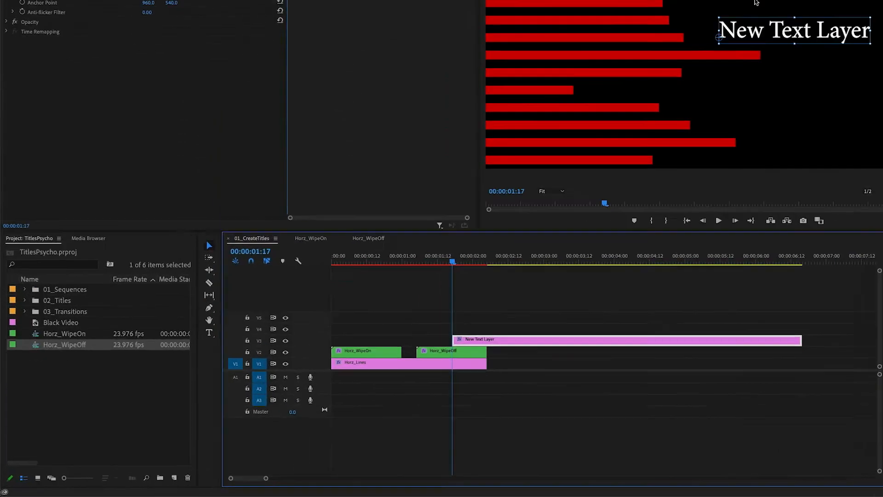
# - Apply the Psycho_Text01 style from 02_Titles > 01_Styles to the new text layer and open the layer's graphic properties
pyautogui.click(37, 203)
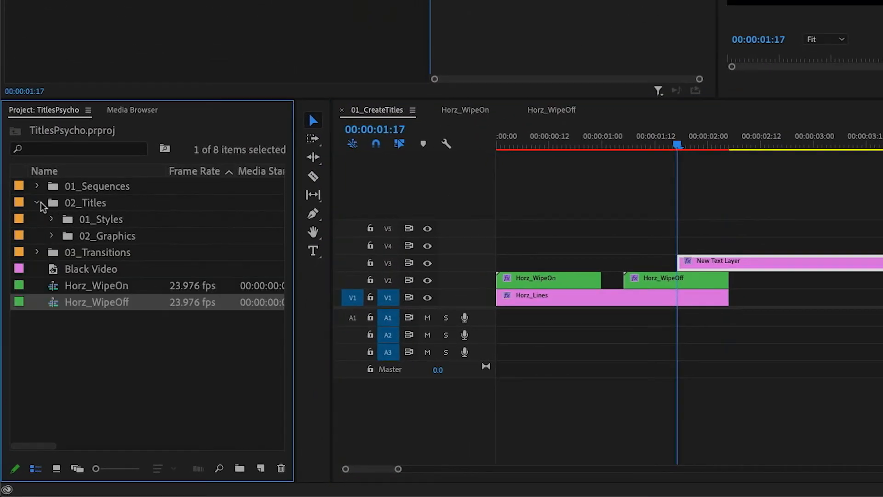
pyautogui.click(51, 219)
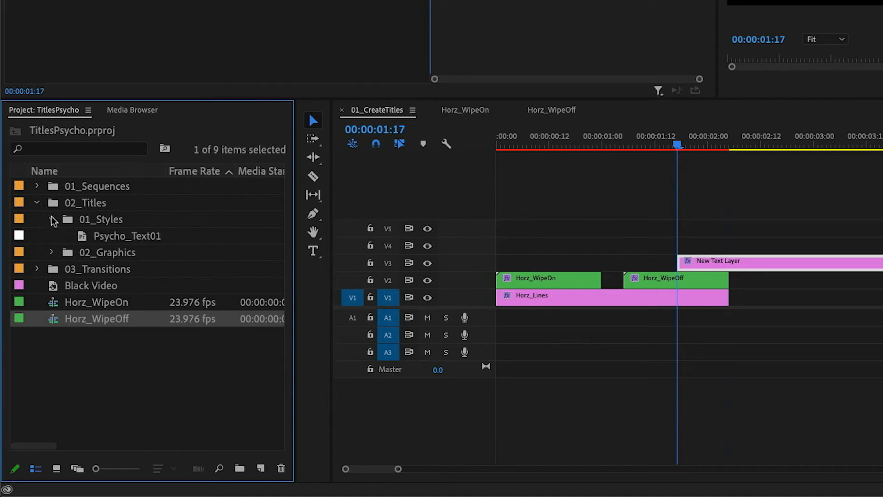
pyautogui.click(100, 238)
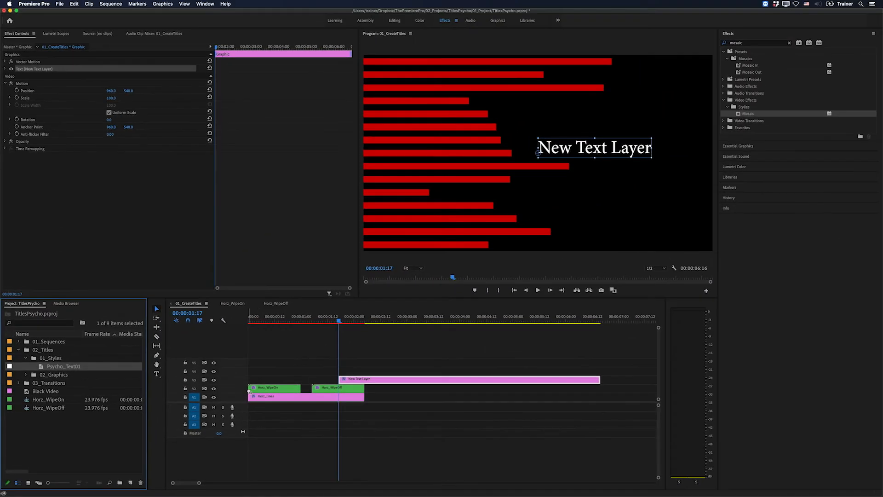
pyautogui.moveTo(360, 380); pyautogui.dragTo(361, 382)
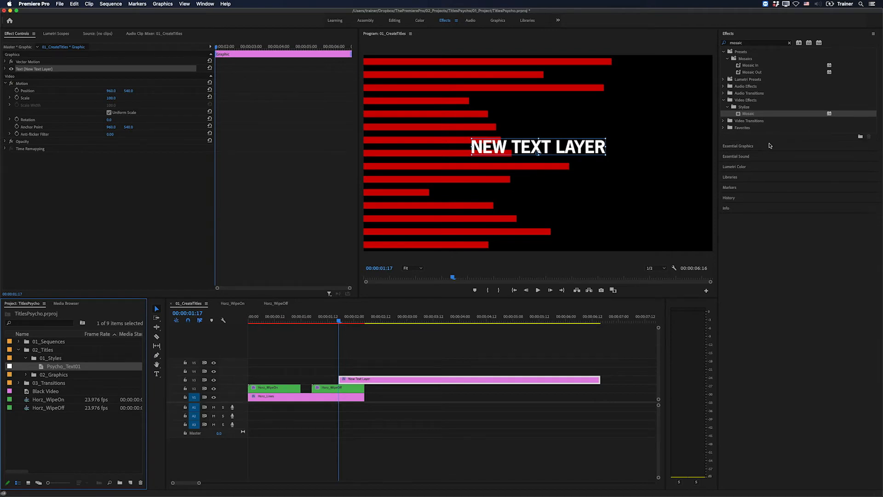
pyautogui.click(770, 145)
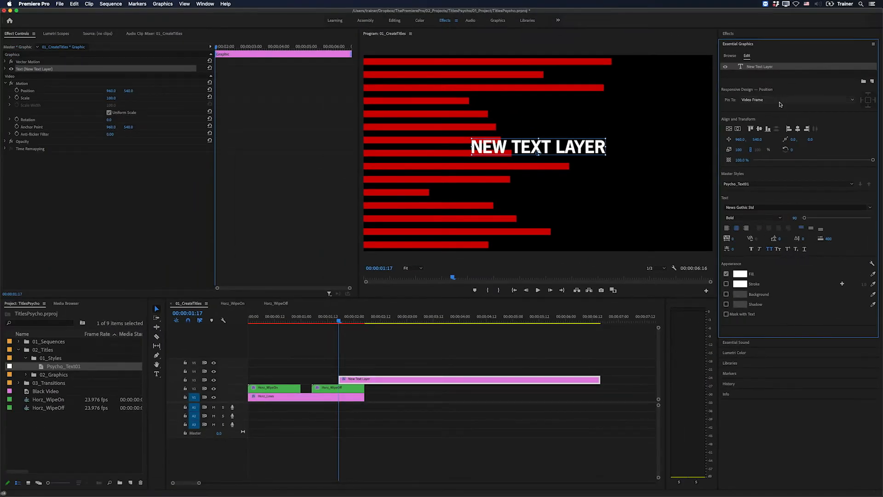
# - Center the text layer vertically in the frame and upgrade its clip to a master graphic
pyautogui.click(729, 129)
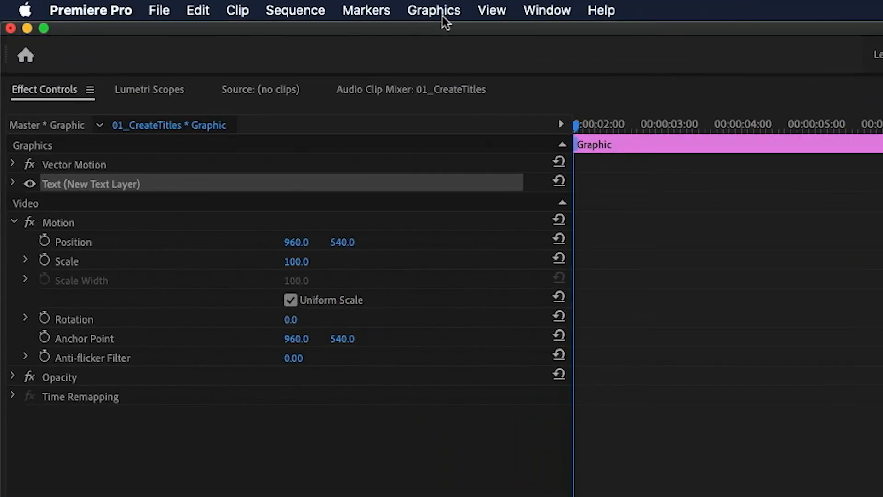
pyautogui.click(442, 14)
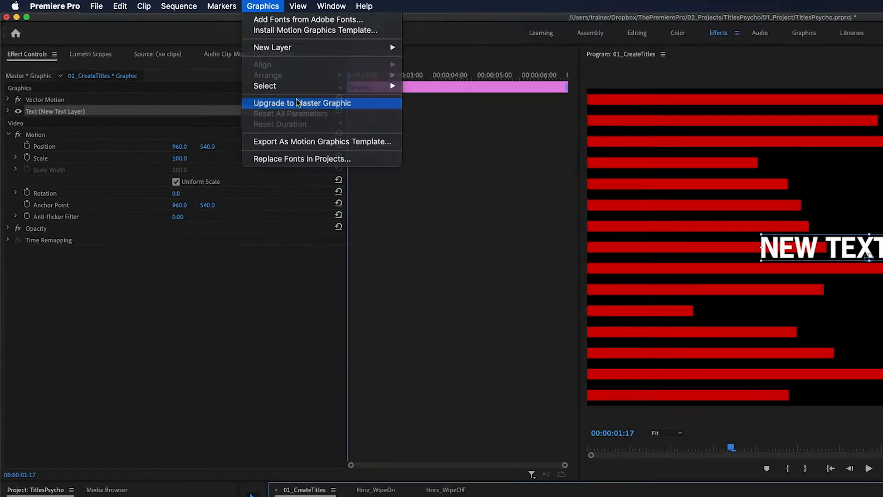
pyautogui.click(489, 169)
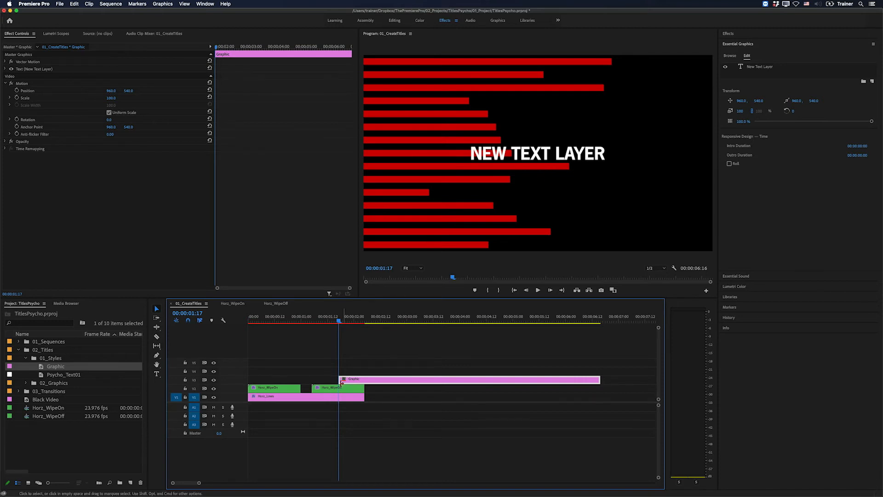
# - Paste the attributes of the Horz_Lines clip, including Grid, onto the text graphic and set the Grid Blending Mode to Stencil Alpha
pyautogui.click(338, 396)
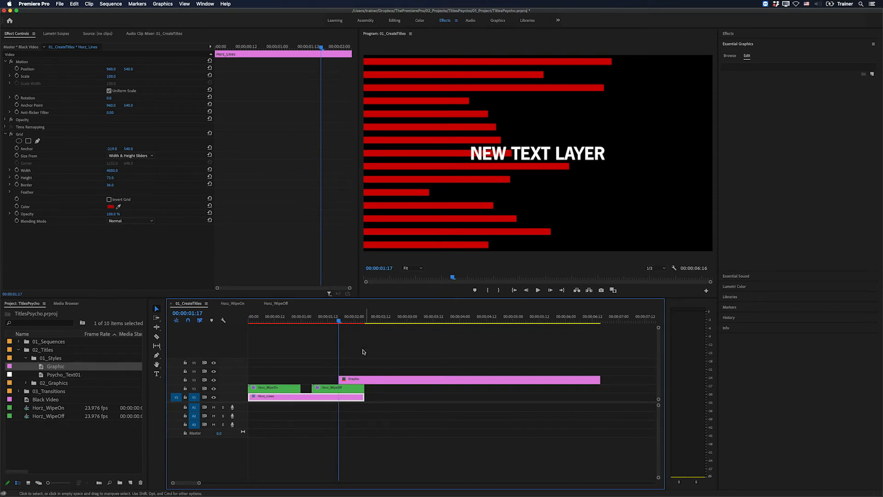
pyautogui.click(354, 316)
pyautogui.click(355, 378)
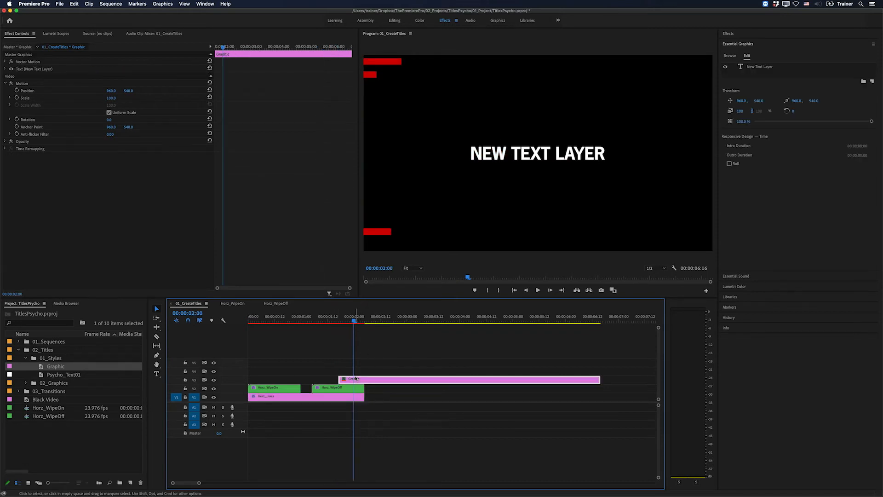
pyautogui.press('super+alt+v')
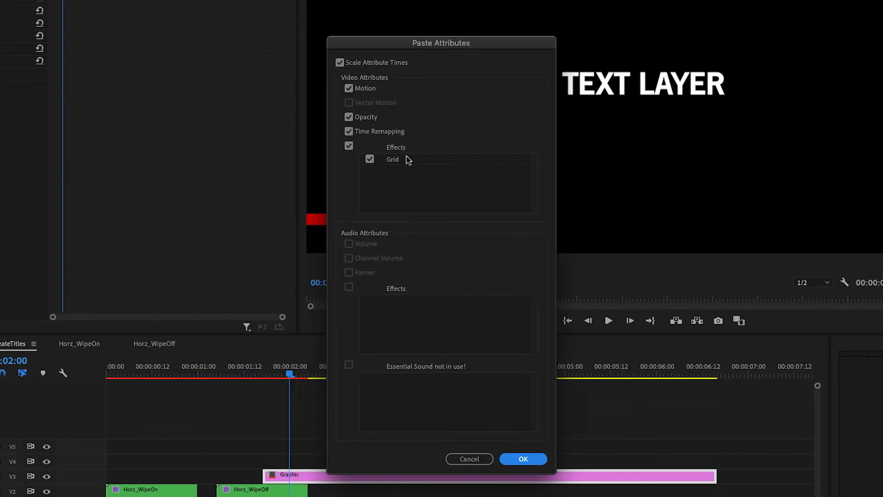
pyautogui.click(524, 457)
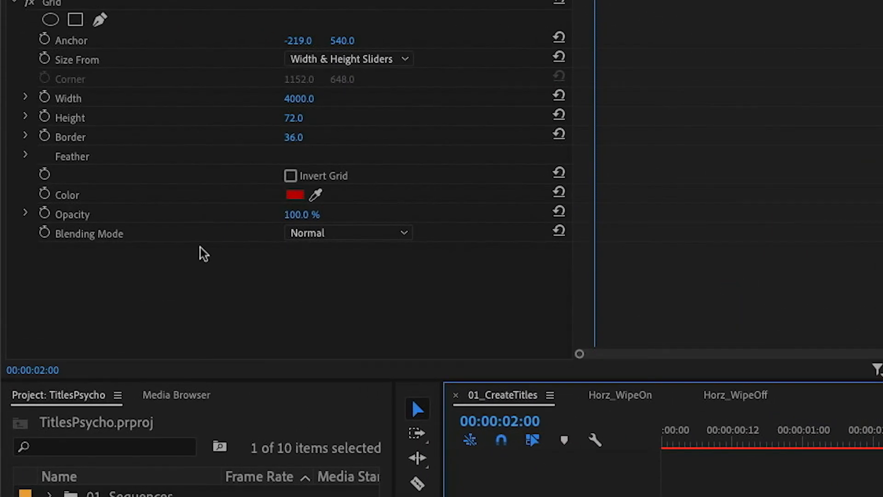
pyautogui.click(307, 234)
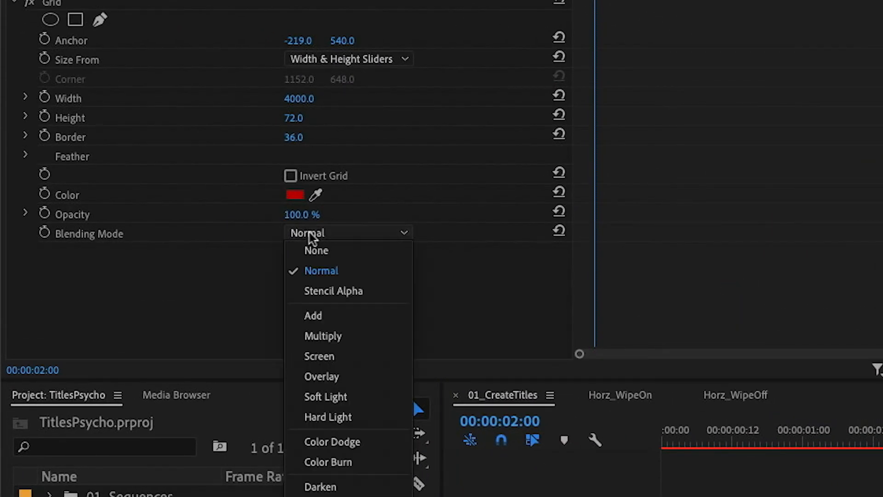
pyautogui.click(339, 290)
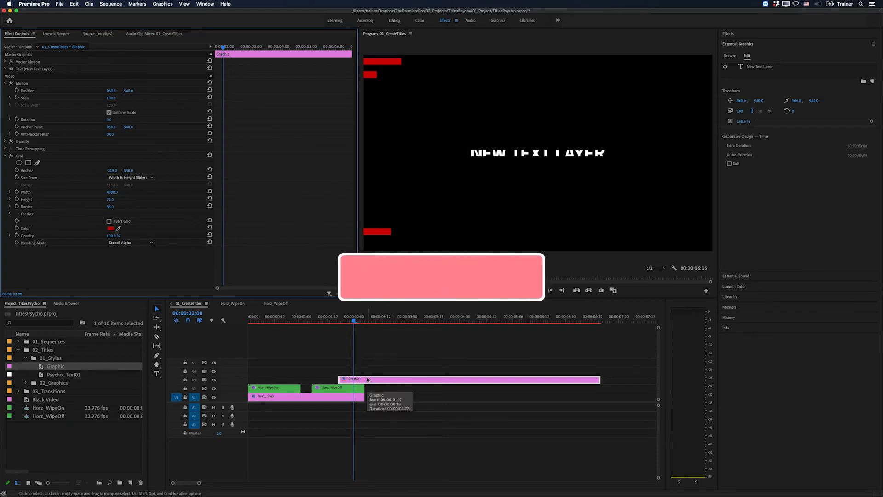
# - Duplicate the text graphic clip onto the track above and enable Invert Grid on the copy
pyautogui.moveTo(368, 380); pyautogui.dragTo(369, 375)
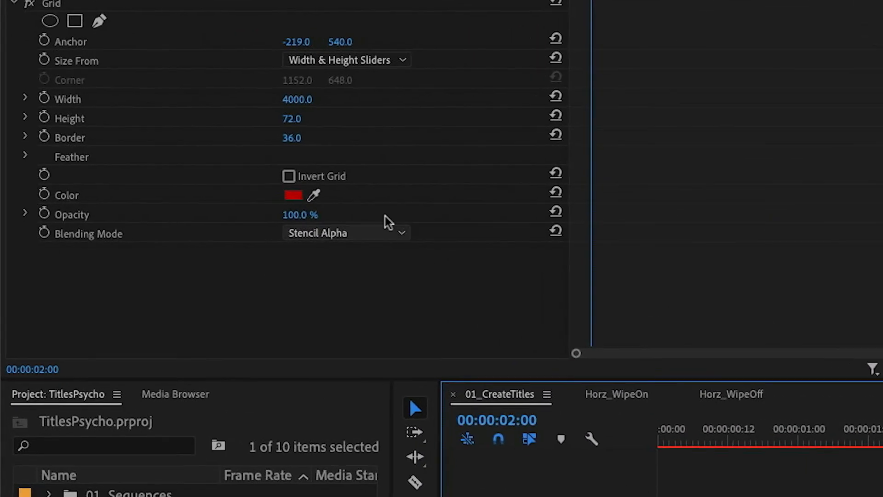
pyautogui.click(116, 220)
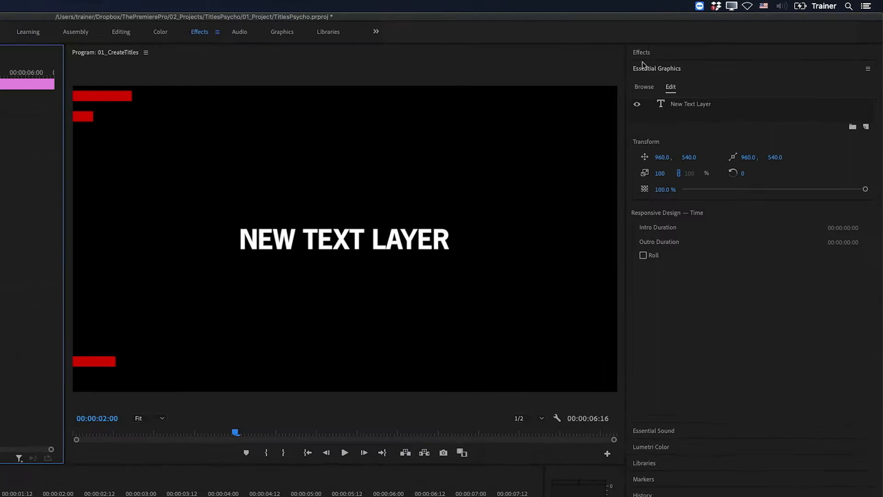
# - Apply the Crop effect to the upper text graphic and crop it from the bottom by about 50% to the middle of the text
pyautogui.click(729, 34)
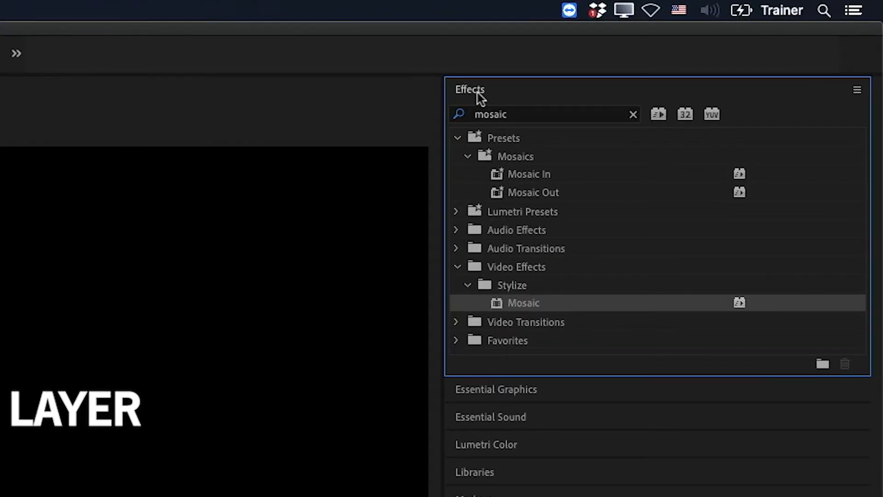
pyautogui.click(513, 114)
pyautogui.write('crop')
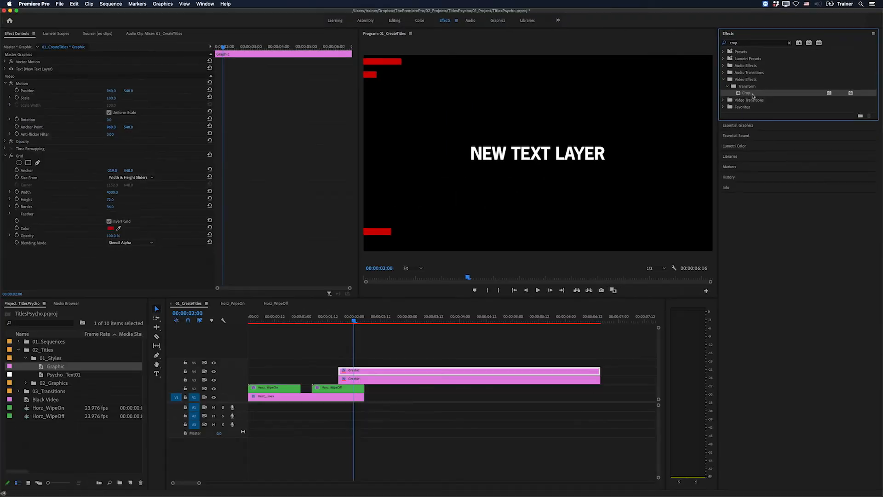
pyautogui.moveTo(536, 243); pyautogui.dragTo(0, 496)
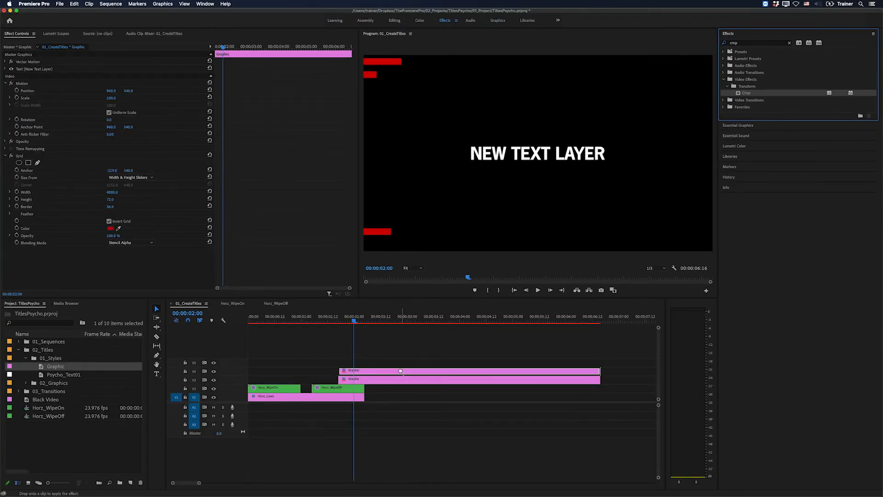
pyautogui.moveTo(400, 371); pyautogui.dragTo(402, 371)
pyautogui.moveTo(537, 250); pyautogui.dragTo(543, 154)
pyautogui.moveTo(604, 246); pyautogui.dragTo(604, 243)
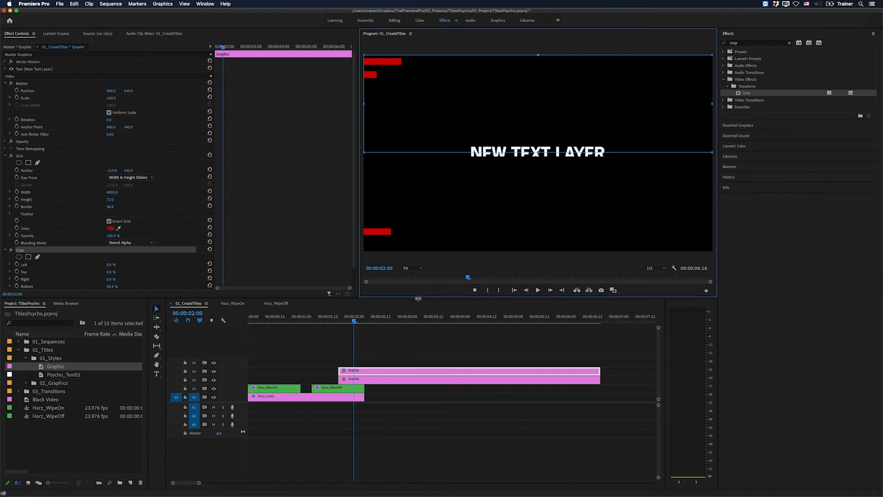
# - Move both text graphic clips up one track and duplicate the topmost clip onto the vacated track V3
pyautogui.moveTo(361, 360); pyautogui.dragTo(394, 381)
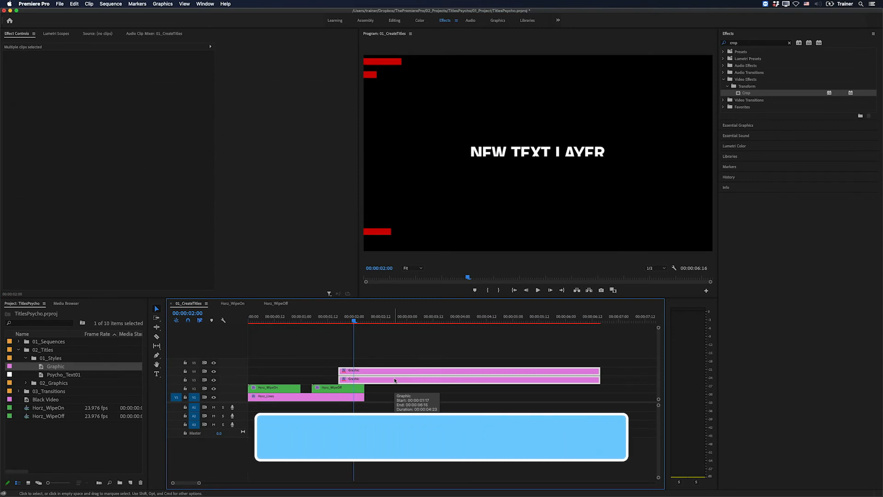
pyautogui.hotkey('alt', 'Up')
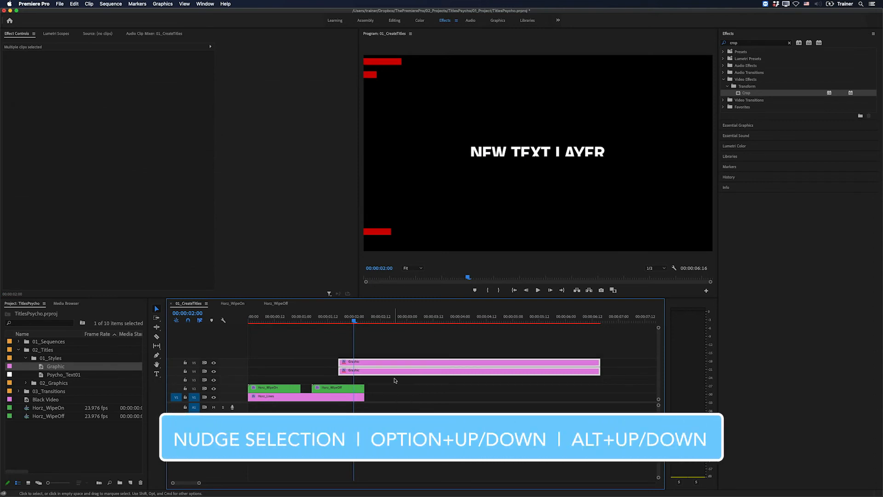
pyautogui.click(395, 356)
pyautogui.click(388, 363)
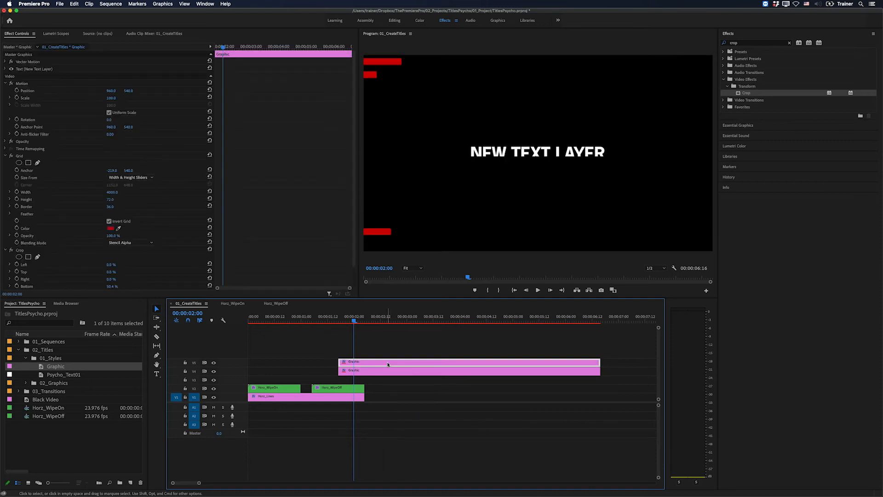
pyautogui.moveTo(388, 363); pyautogui.dragTo(388, 380)
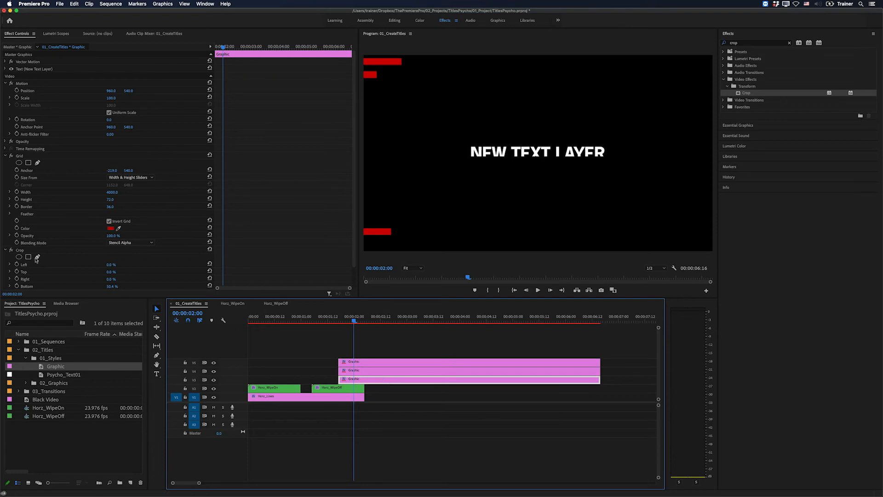
# - Flip the V3 copy's crop by removing its bottom crop and setting Top to about 49.7%, checking the pieces by toggling track visibility
pyautogui.click(20, 251)
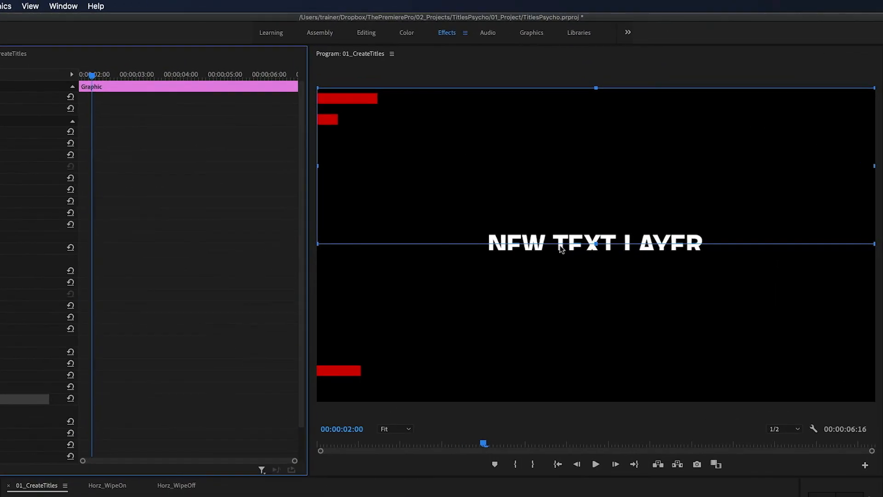
pyautogui.moveTo(596, 243); pyautogui.dragTo(617, 434)
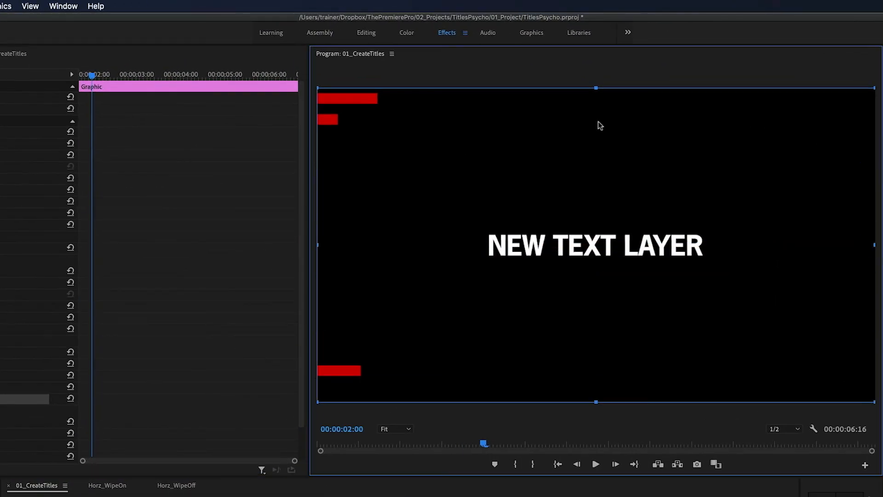
pyautogui.moveTo(598, 87); pyautogui.dragTo(598, 242)
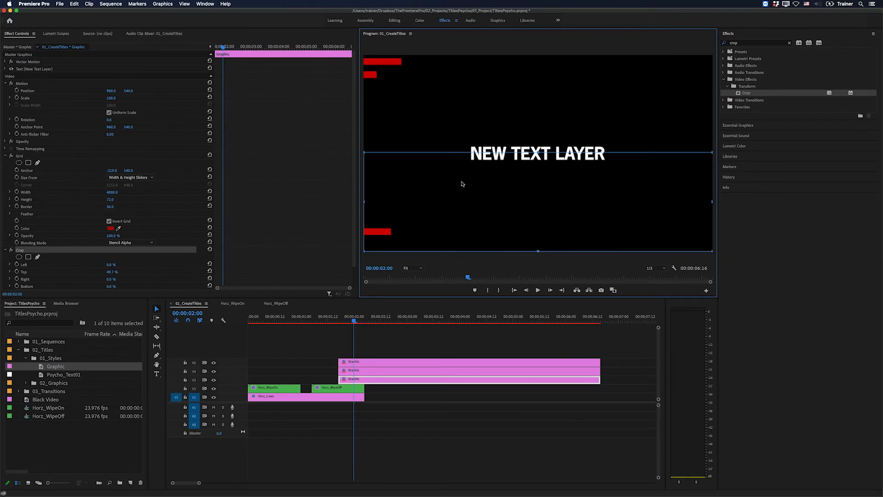
pyautogui.click(211, 381)
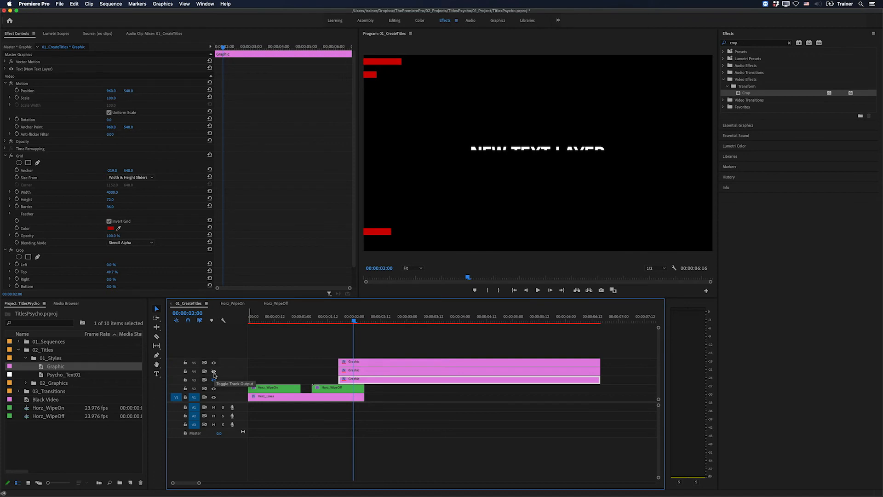
pyautogui.click(213, 373)
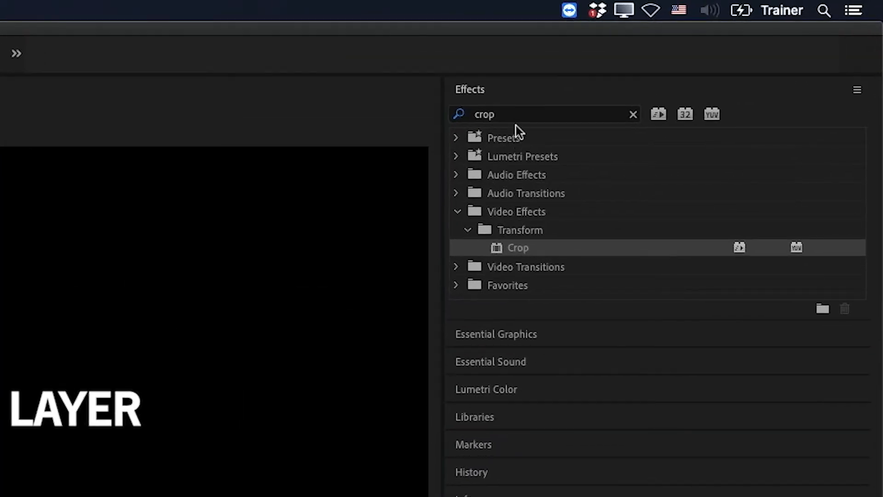
# - Add a Push transition to the start of the topmost text graphic clip and set its duration to 15 frames
pyautogui.click(746, 44)
pyautogui.doubleClick(517, 117)
pyautogui.write('push')
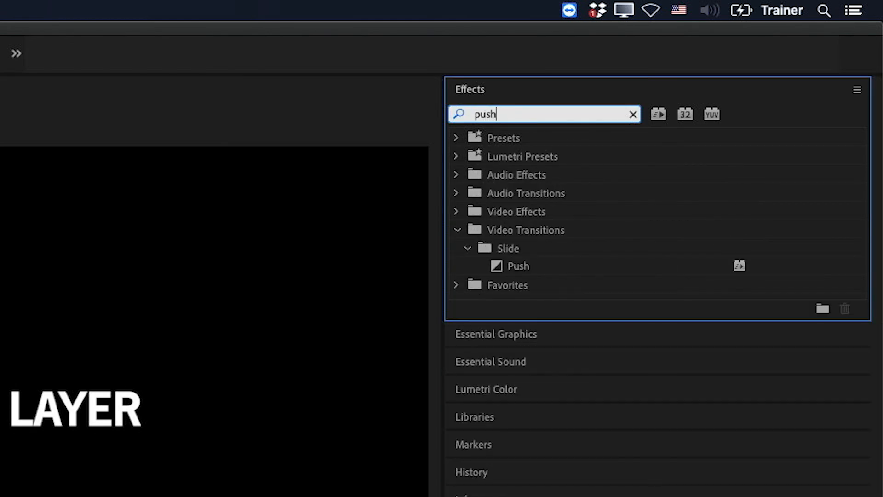
pyautogui.moveTo(519, 264); pyautogui.dragTo(347, 364)
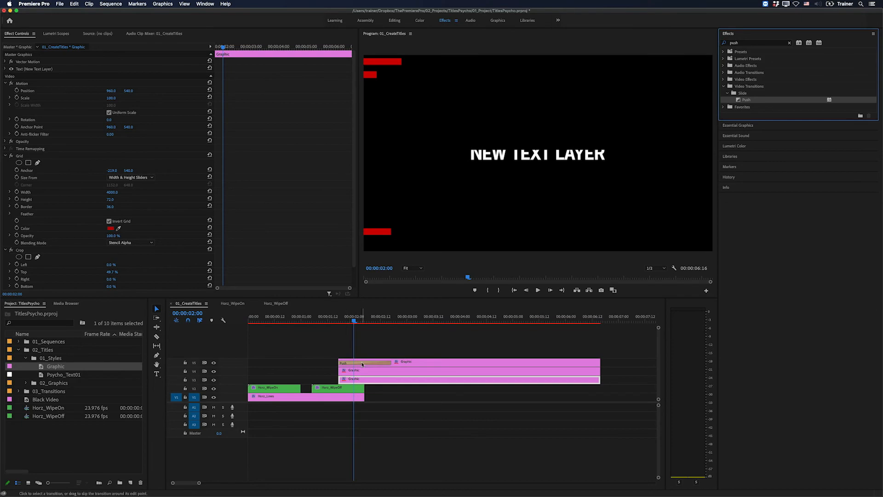
pyautogui.doubleClick(345, 362)
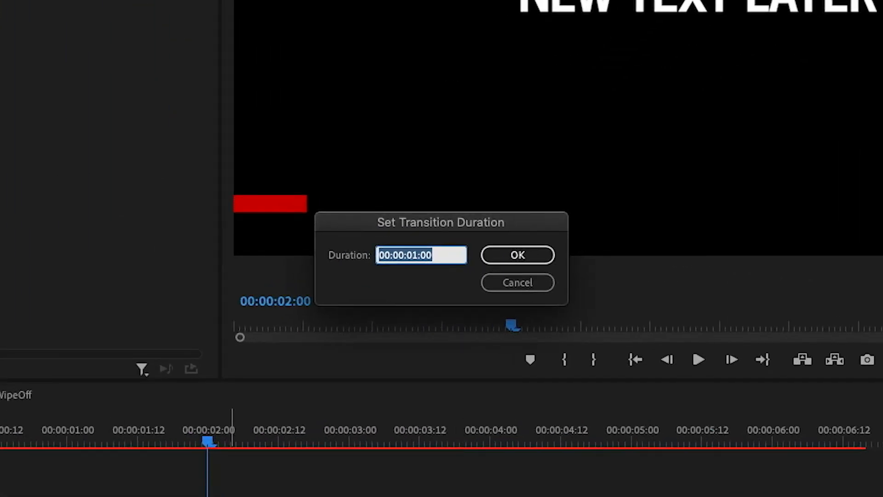
pyautogui.write('15')
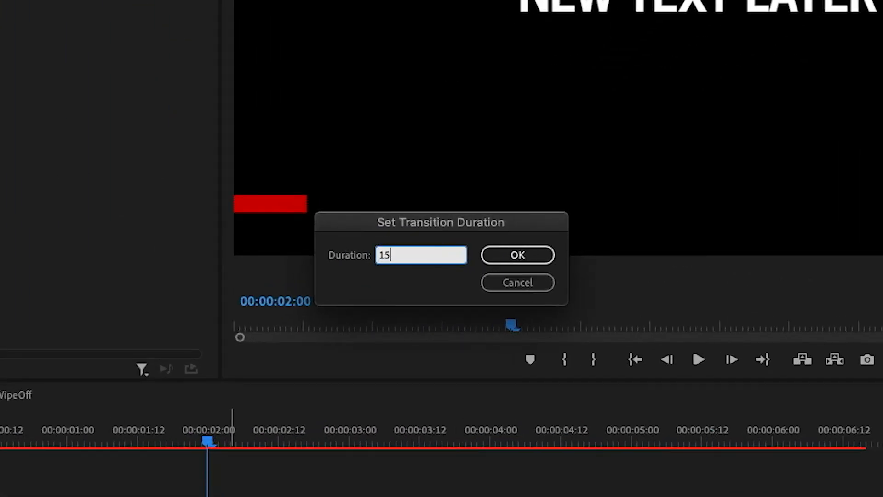
pyautogui.click(510, 255)
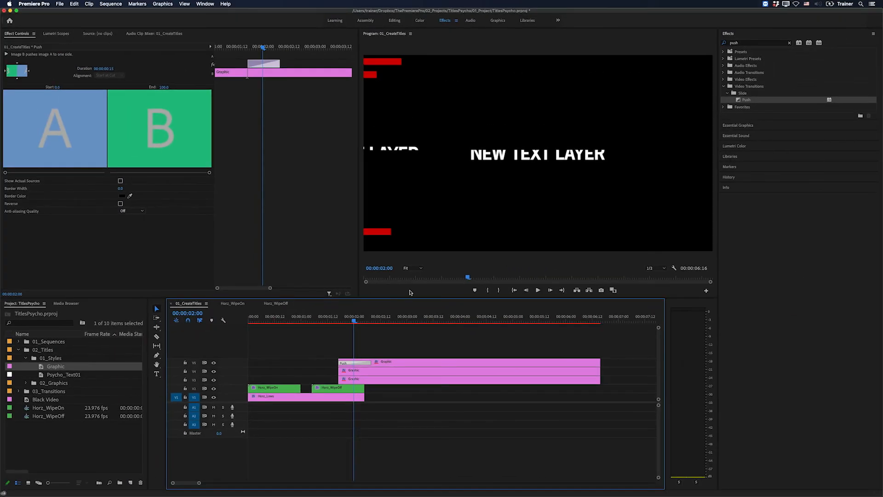
# - Turn off the Transparency Grid in the program monitor and scrub through the Push transition to preview it
pyautogui.moveTo(216, 399); pyautogui.dragTo(234, 396)
pyautogui.moveTo(348, 317); pyautogui.dragTo(367, 317)
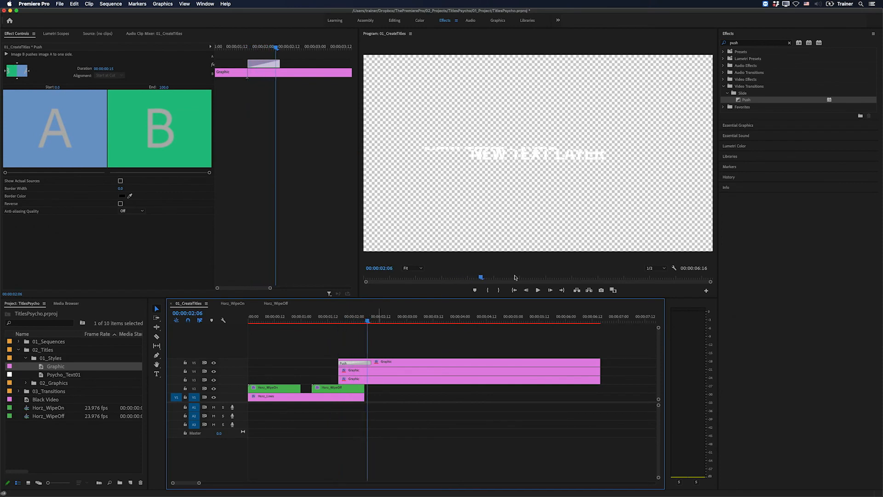
pyautogui.click(673, 268)
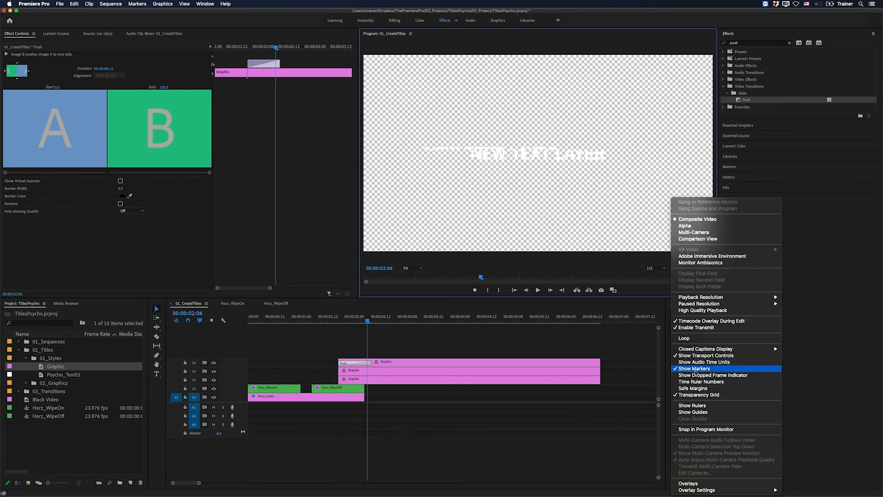
pyautogui.click(697, 394)
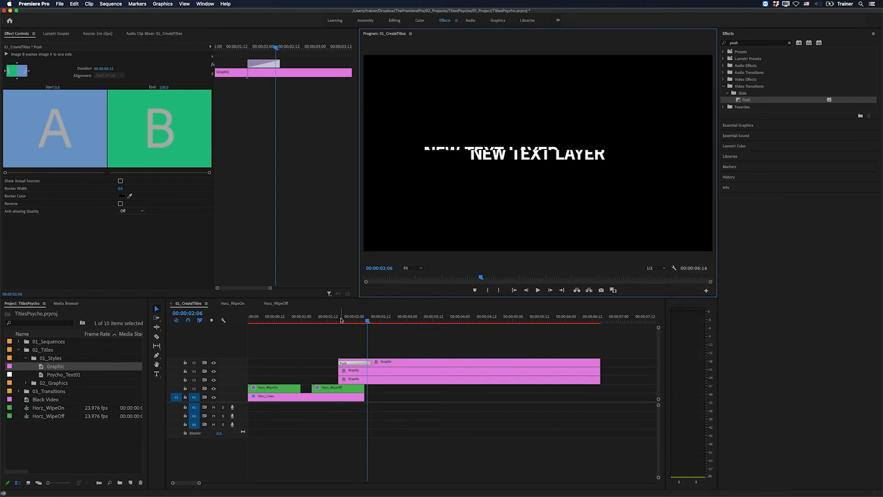
pyautogui.moveTo(341, 320); pyautogui.dragTo(367, 321)
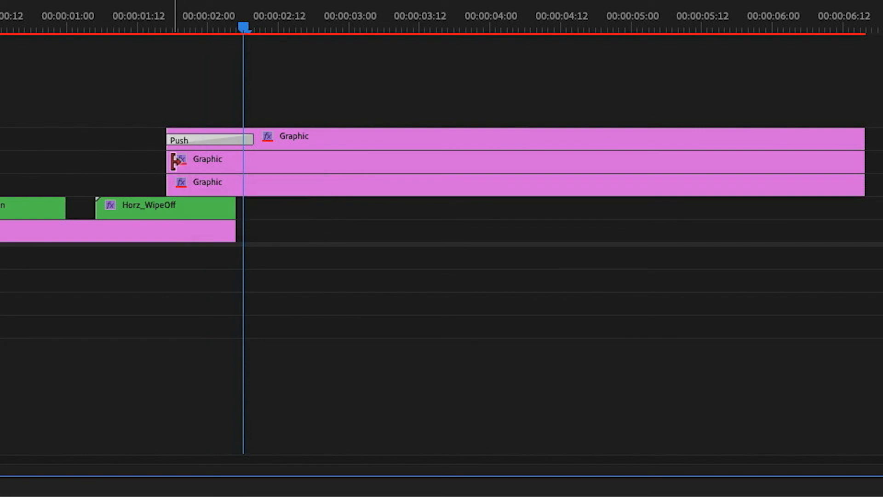
# - Copy the topmost clip's Push transition to the starts of the two text graphic clips below it
pyautogui.click(175, 161)
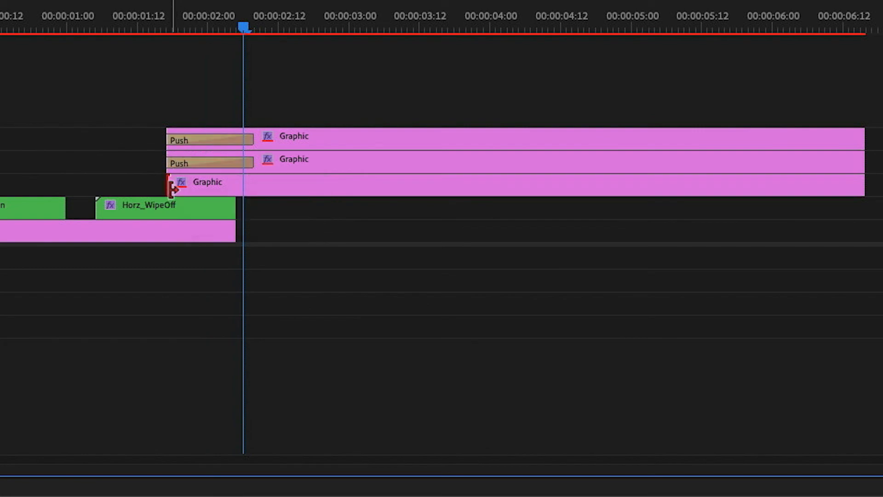
pyautogui.moveTo(172, 189); pyautogui.dragTo(172, 189)
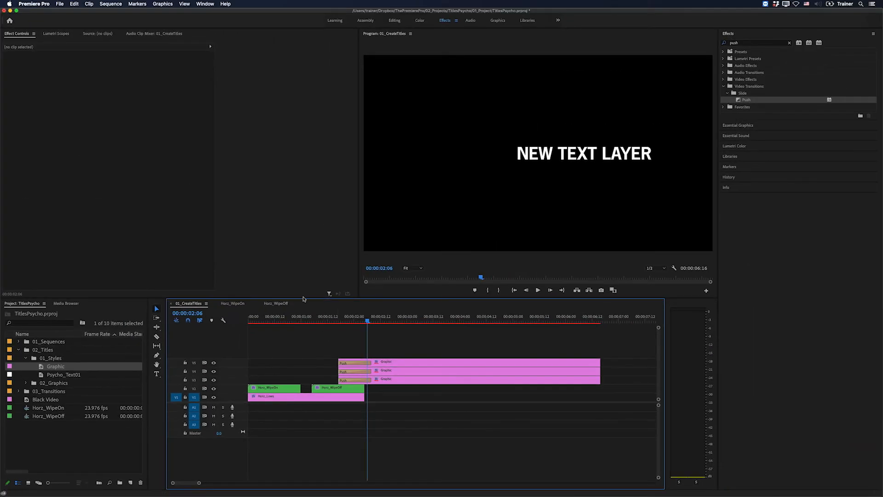
# - Stagger the text graphics by moving the topmost clip's start to about frame 7 and the lowest text clip's start to 00:00:00:15
pyautogui.moveTo(275, 319); pyautogui.dragTo(281, 320)
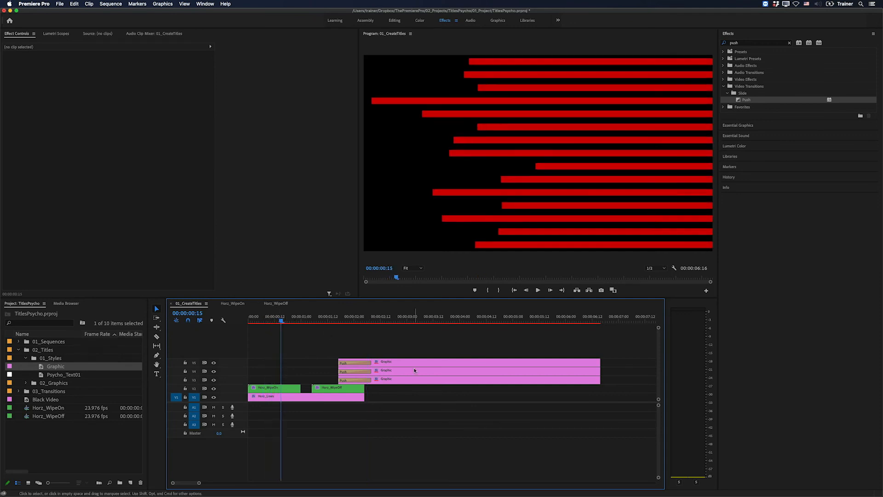
pyautogui.moveTo(416, 363); pyautogui.dragTo(352, 362)
pyautogui.press('super+Left')
pyautogui.press('super+Left')
pyautogui.press('super+Left')
pyautogui.press('super+Left')
pyautogui.press('super+Left')
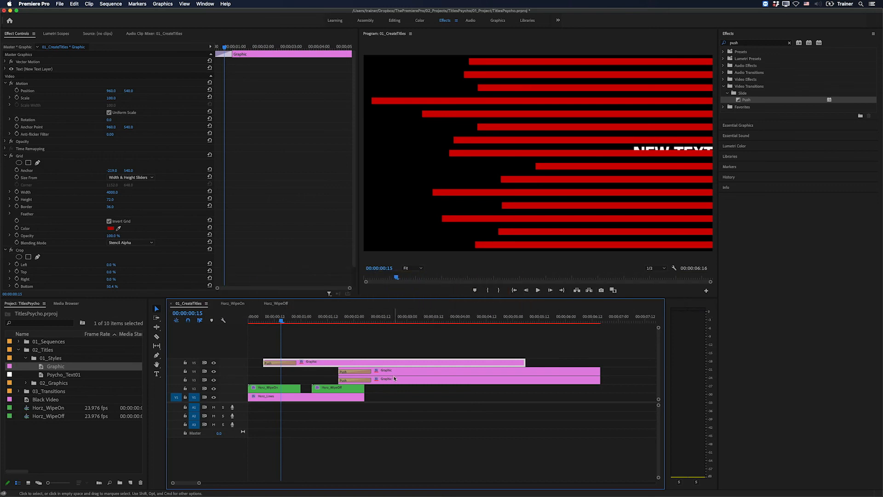
pyautogui.moveTo(394, 378); pyautogui.dragTo(350, 381)
# - Set the middle text clip's Push transition direction to West to East and play the sequence from the beginning
pyautogui.moveTo(275, 320); pyautogui.dragTo(349, 325)
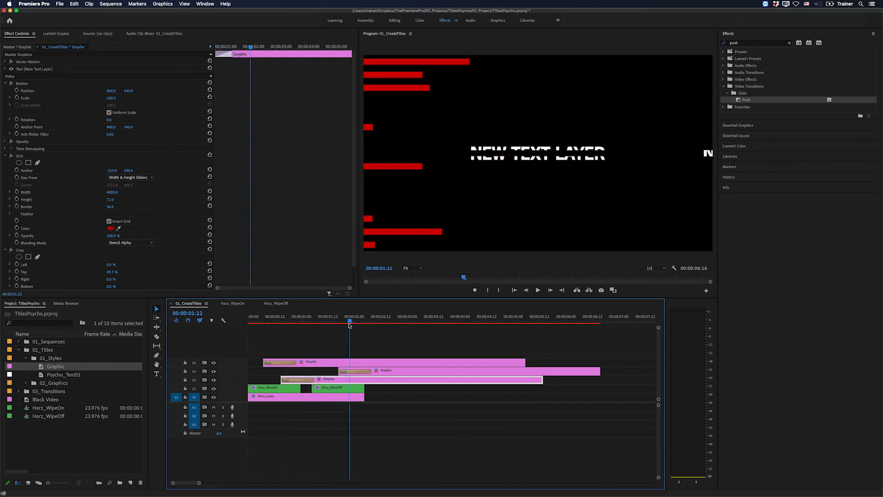
pyautogui.click(362, 374)
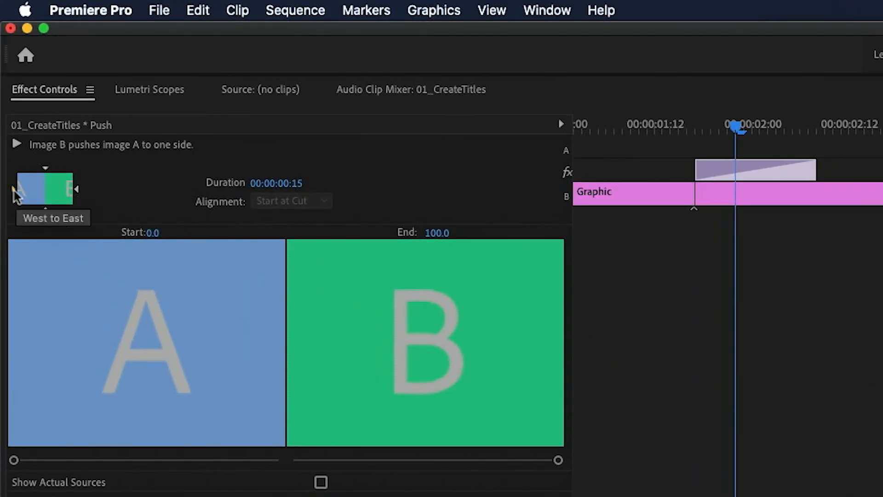
pyautogui.click(5, 71)
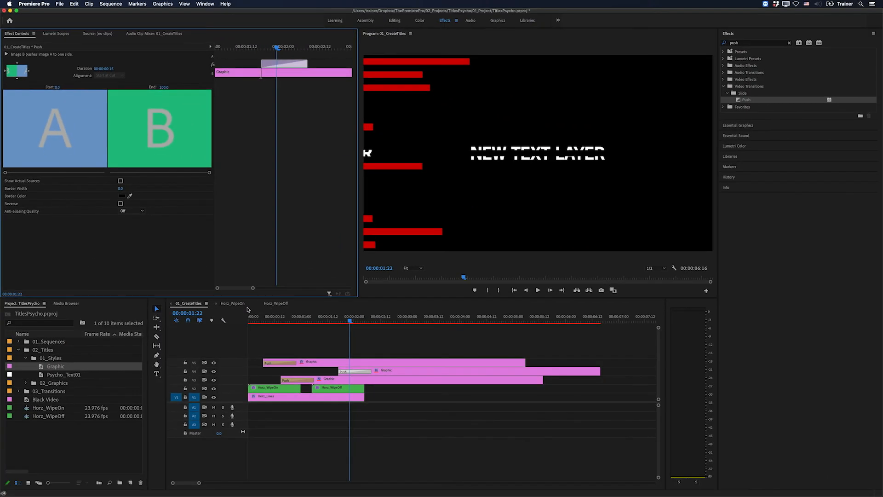
pyautogui.click(276, 334)
pyautogui.press('Home')
pyautogui.press('space')
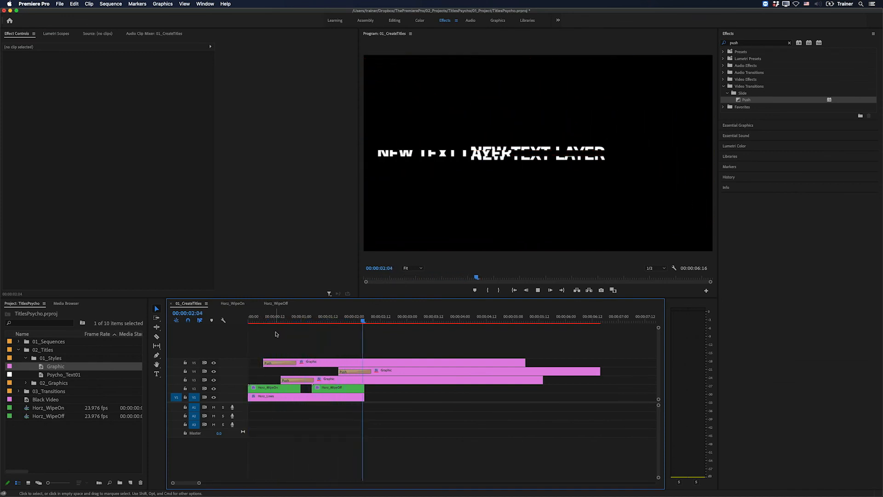
pyautogui.press('space')
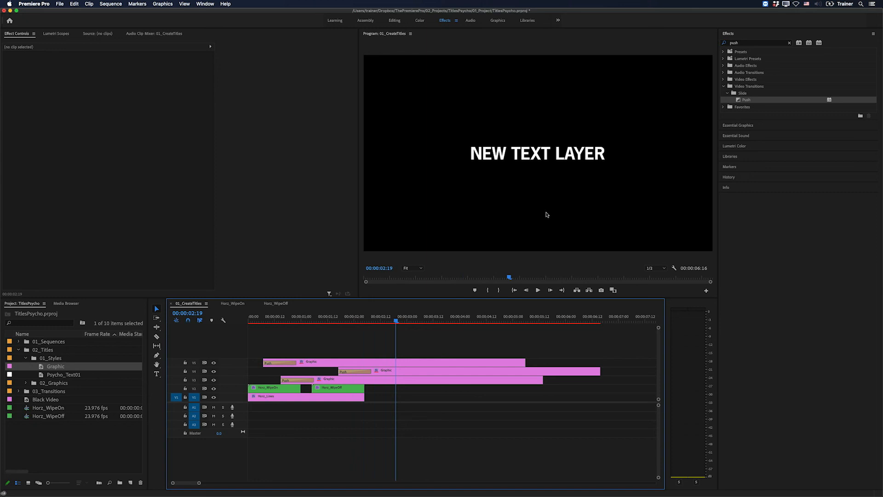
# - Replace the text in the topmost graphic clip with "THE HORROR CLASSIC"
pyautogui.click(522, 173)
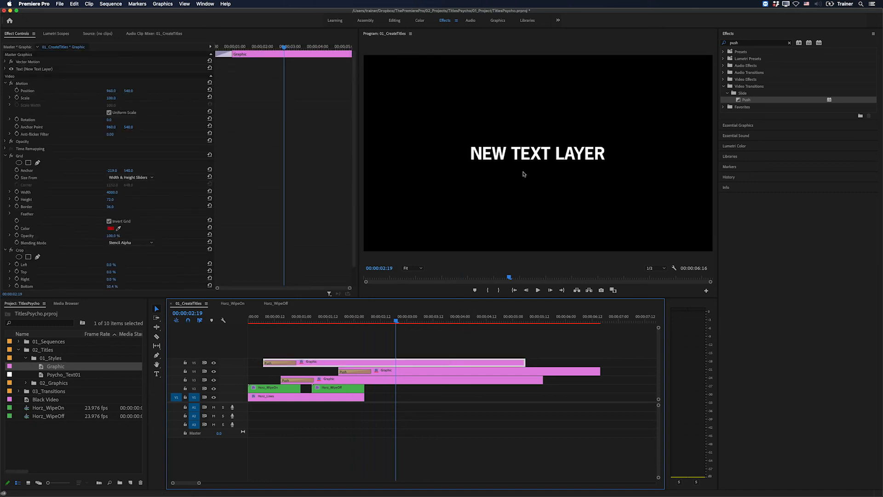
pyautogui.doubleClick(530, 157)
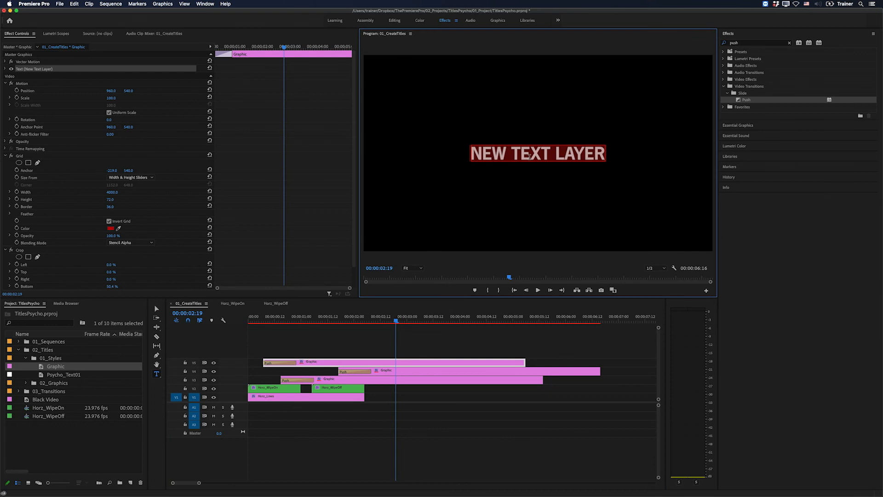
pyautogui.write('THE HORROR')
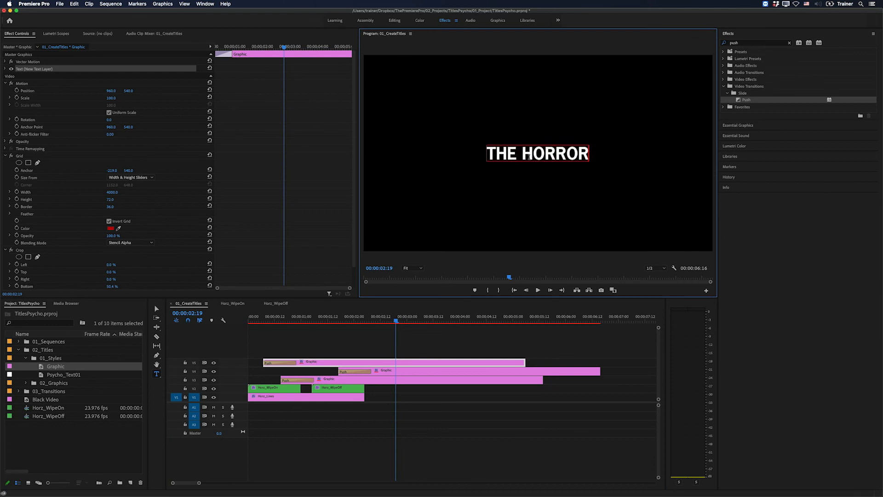
pyautogui.write(' CLASSIC')
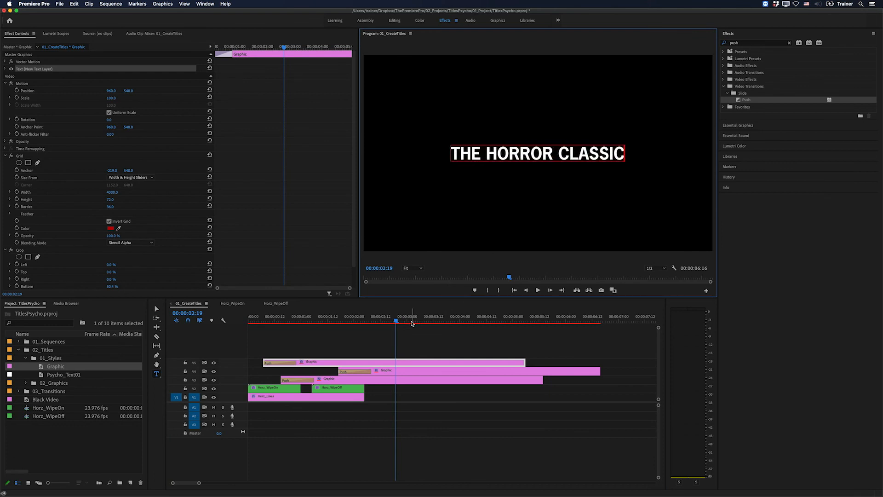
pyautogui.click(404, 322)
pyautogui.moveTo(404, 322)
pyautogui.mouseDown()
pyautogui.moveTo(316, 322)
pyautogui.moveTo(295, 311)
pyautogui.moveTo(319, 322)
pyautogui.moveTo(395, 326)
pyautogui.mouseUp()
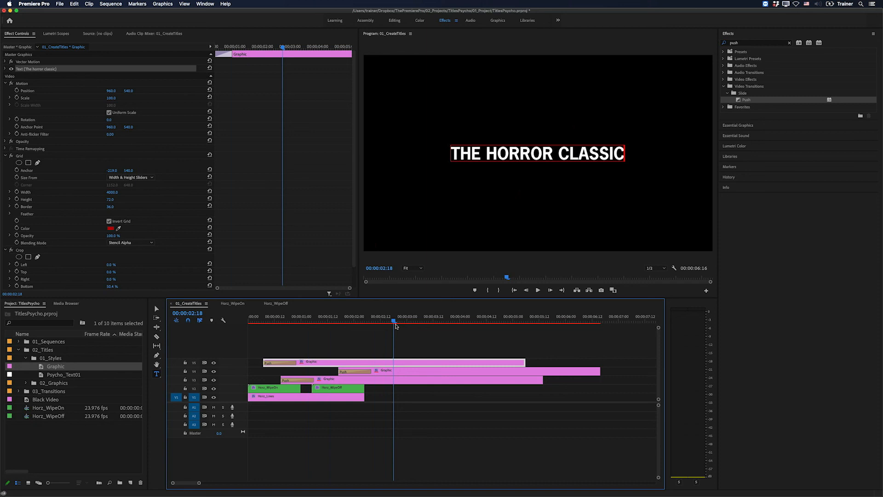